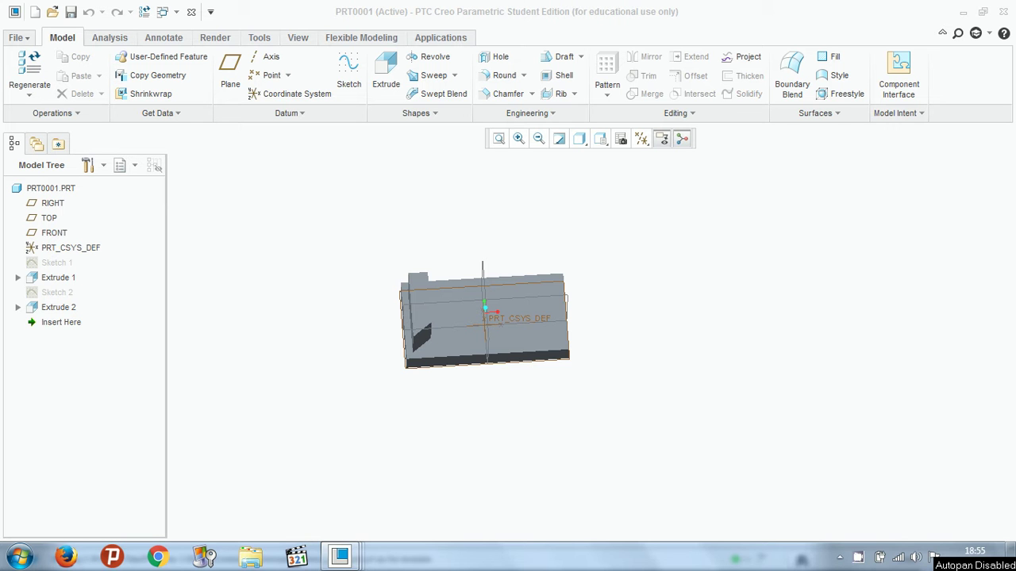
Step: Inspect the base plate and its upright block from several angles
middle_click_drag(485, 334, 449, 289)
scroll(493, 258, "down", 1)
scroll(493, 259, "up", 1)
middle_click_drag(494, 258, 519, 300)
scroll(382, 334, "down", 3)
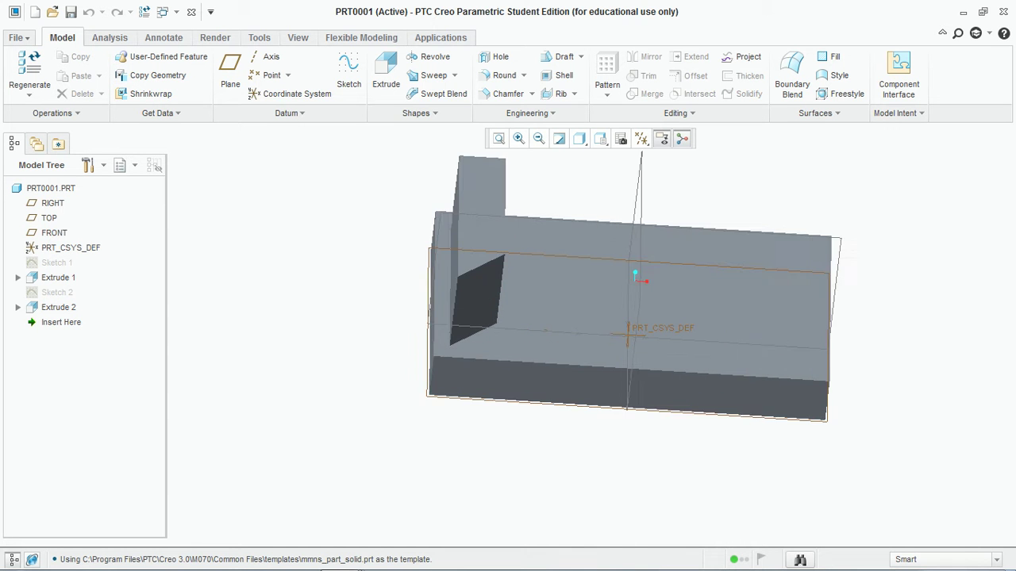
mouse_move(376, 336)
middle_mouse_down()
mouse_move(338, 315)
mouse_move(361, 339)
middle_mouse_up()
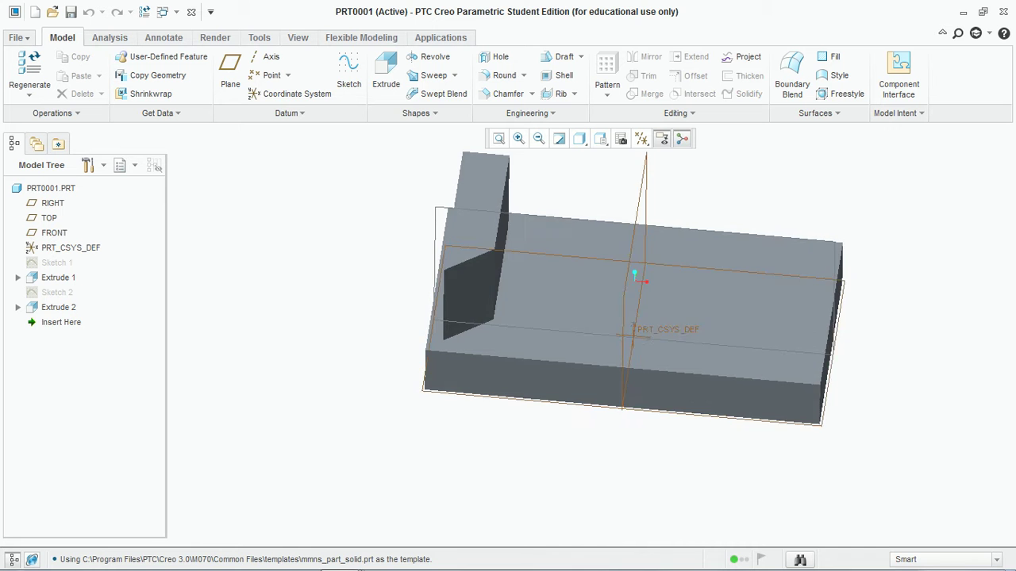
scroll(310, 373, "up", 1)
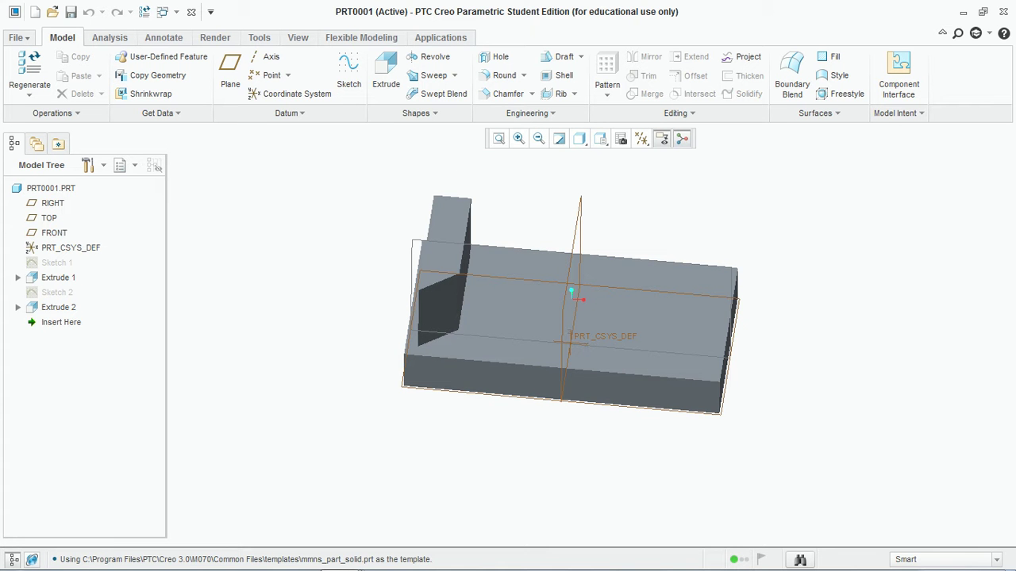
middle_click_drag(310, 374, 263, 358)
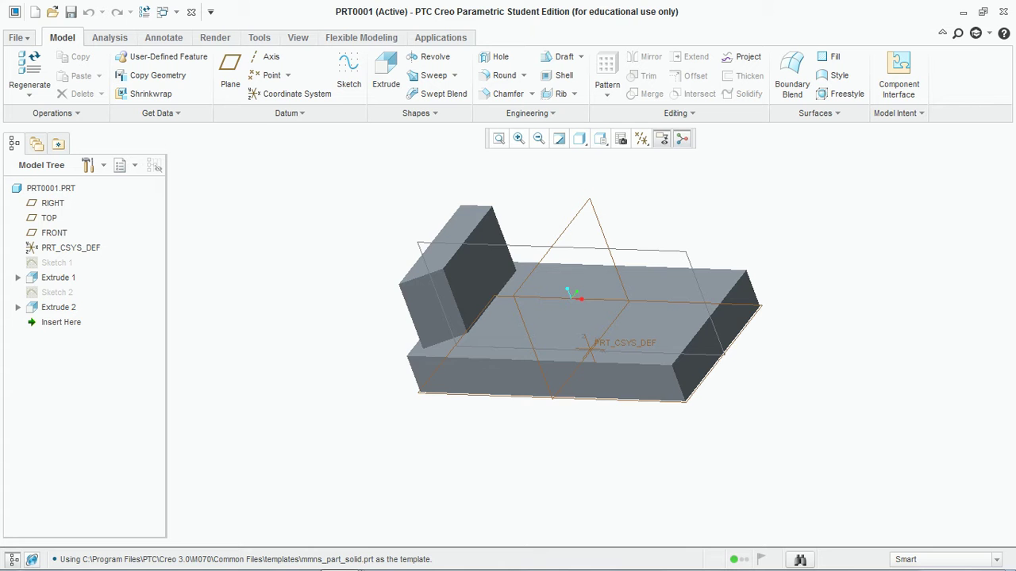
middle_click_drag(263, 358, 298, 368)
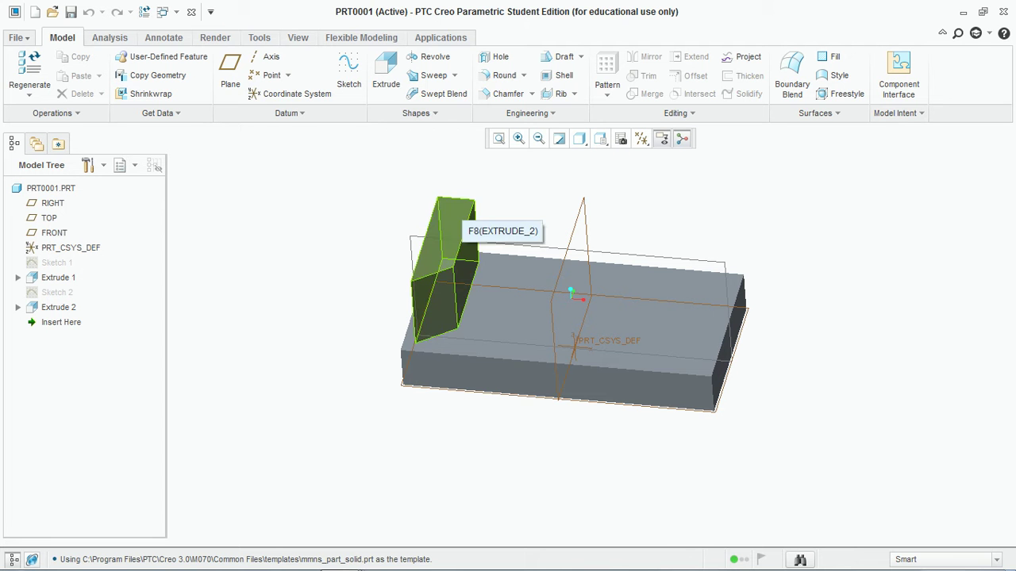
Step: Mirror the upright block (Extrude 2) about the RIGHT datum plane to the opposite end of the base plate
left_click(456, 211)
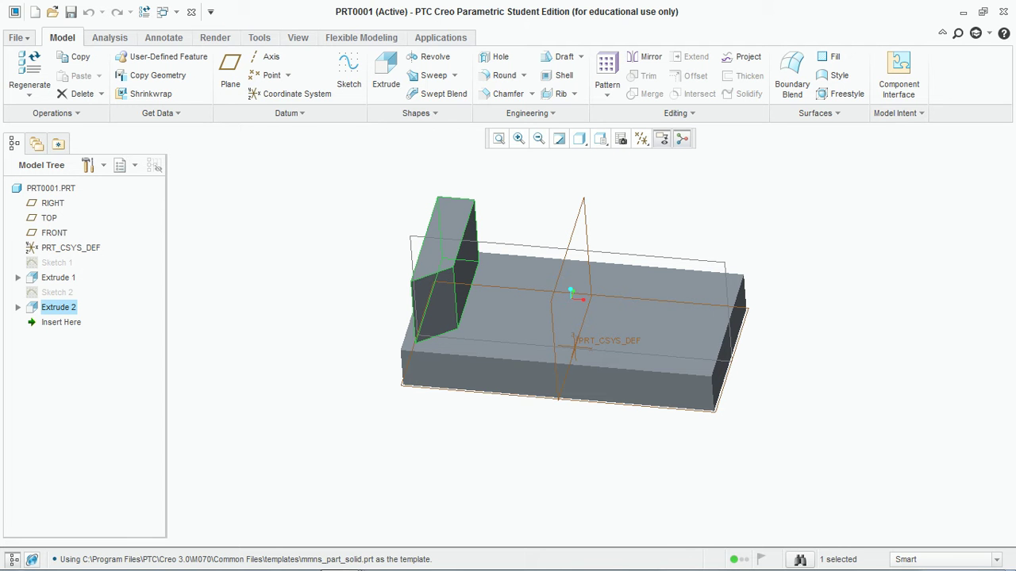
left_click(648, 56)
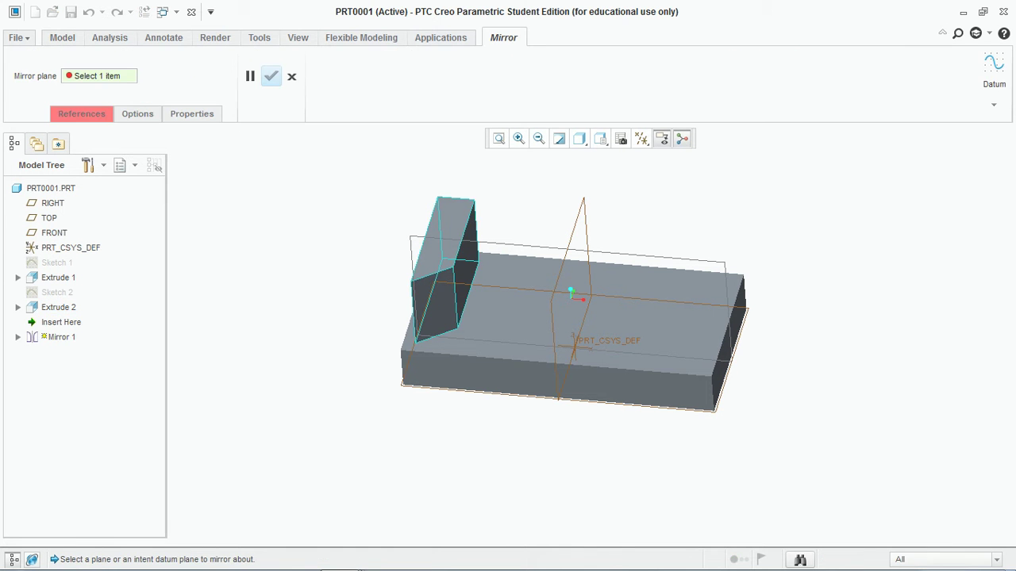
left_click(100, 76)
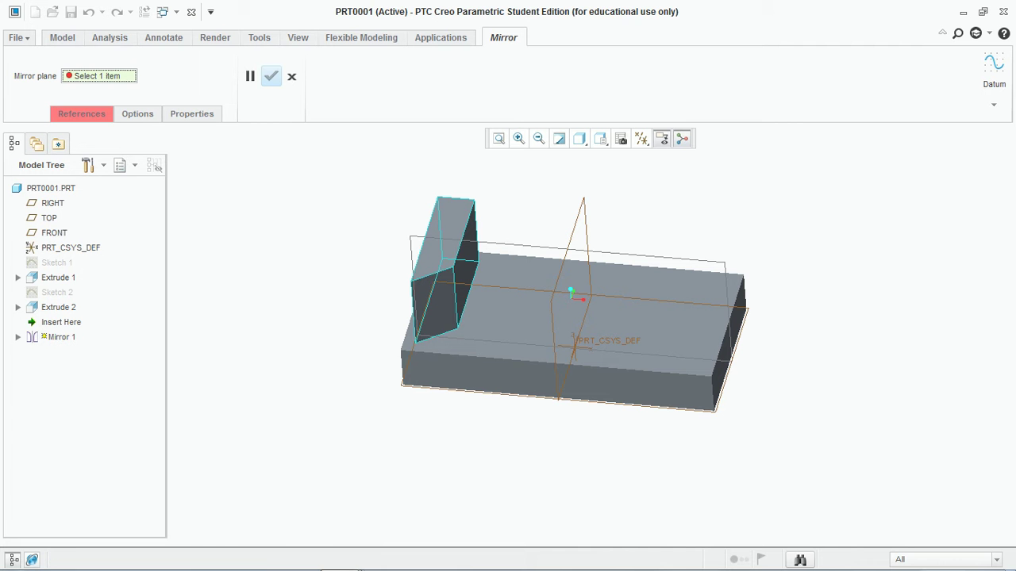
left_click(579, 213)
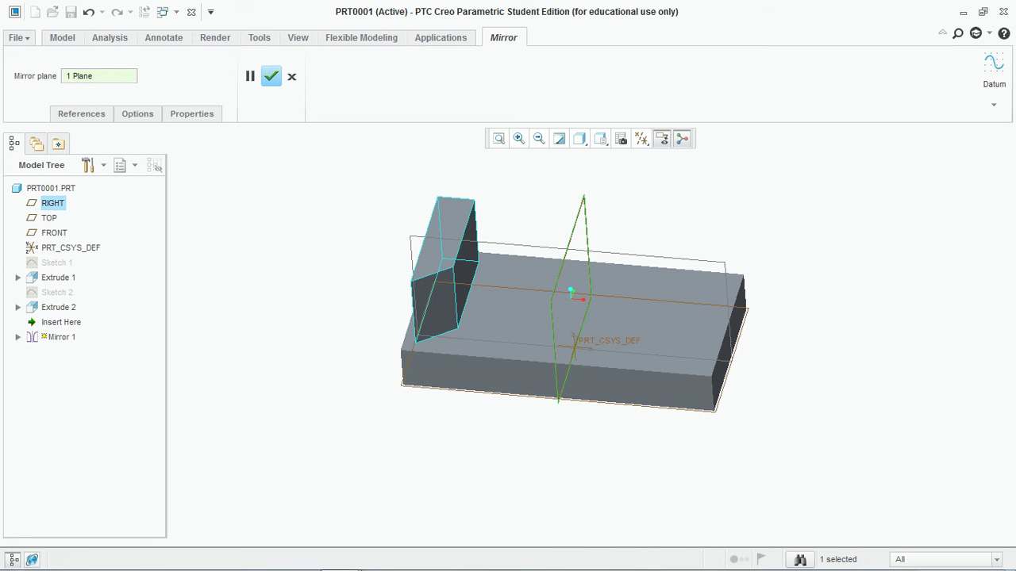
left_click(271, 76)
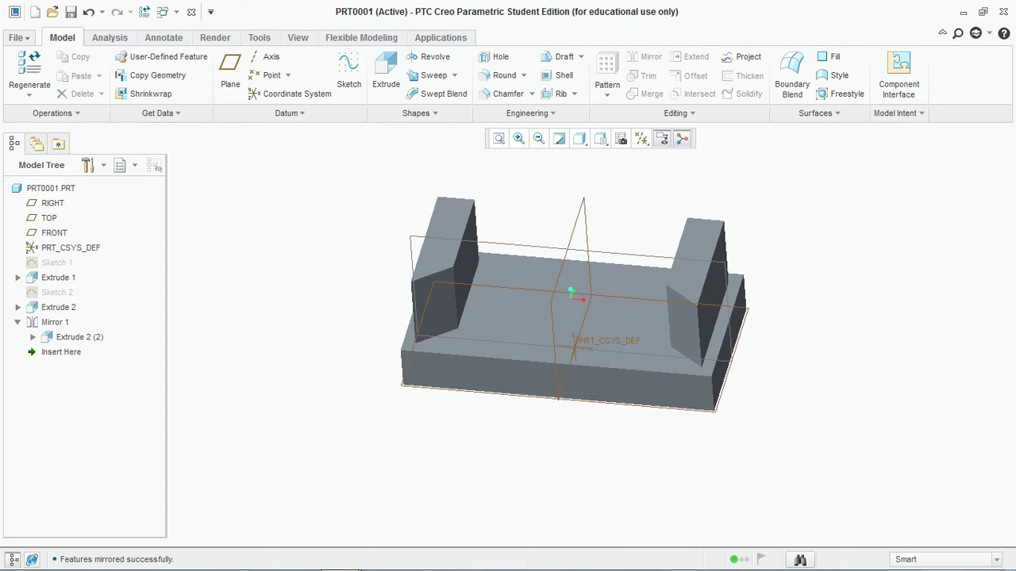
Step: Switch to the open part PRT0002 with the small round extrusion near the block's corner
scroll(333, 267, "up", 3)
scroll(321, 217, "down", 1)
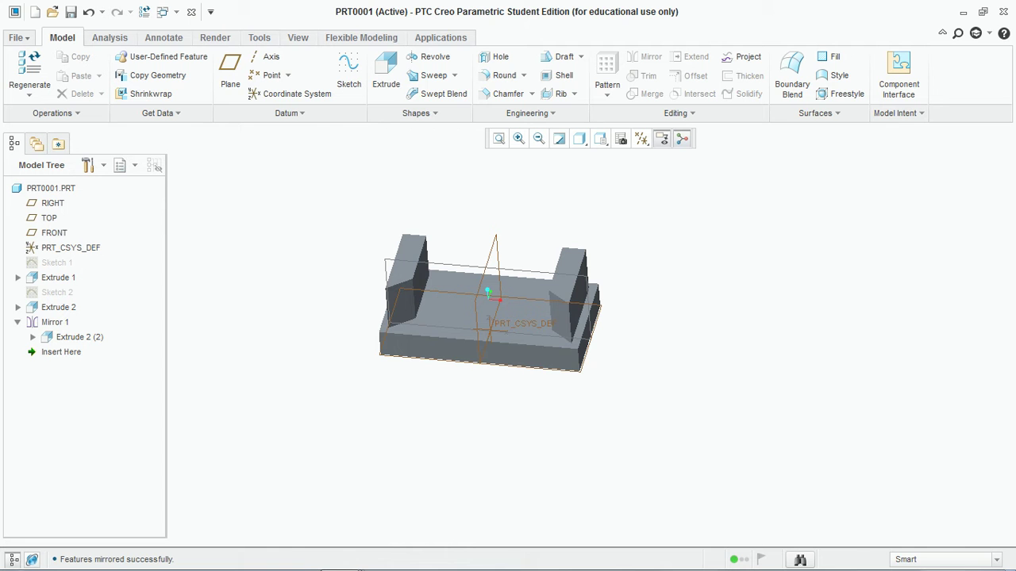
left_click(162, 12)
left_click(205, 46)
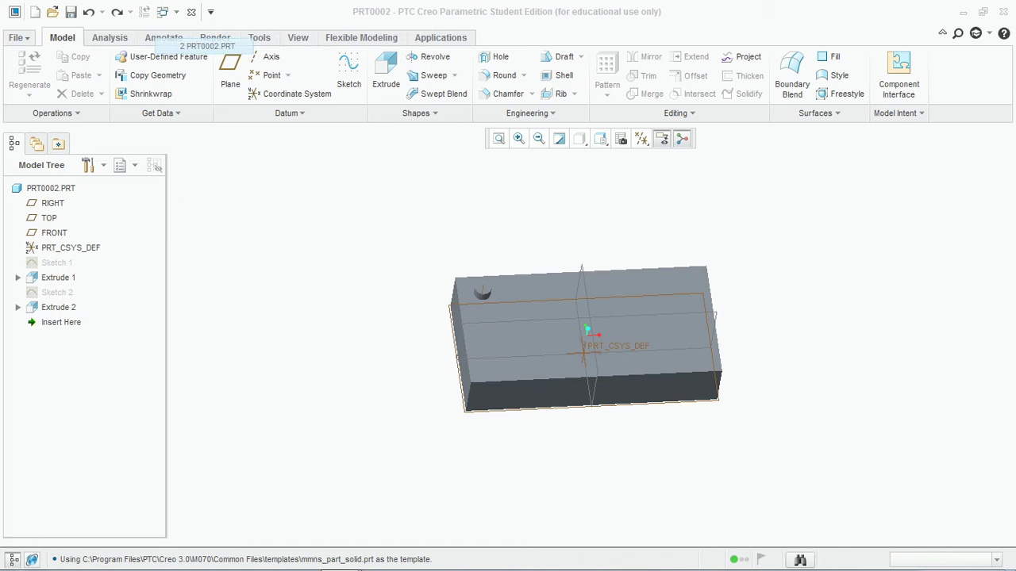
scroll(381, 305, "up", 1)
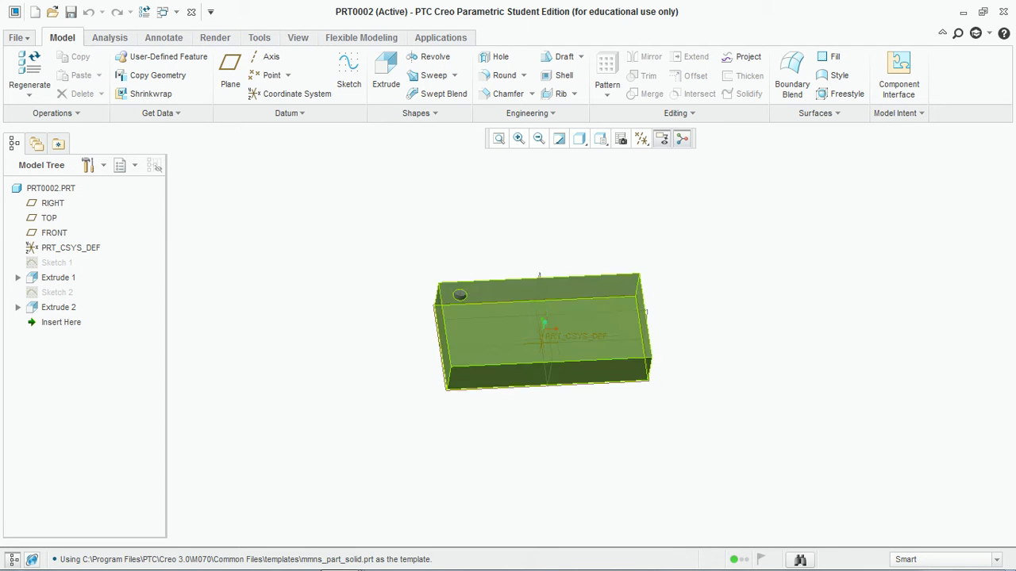
scroll(541, 351, "down", 3)
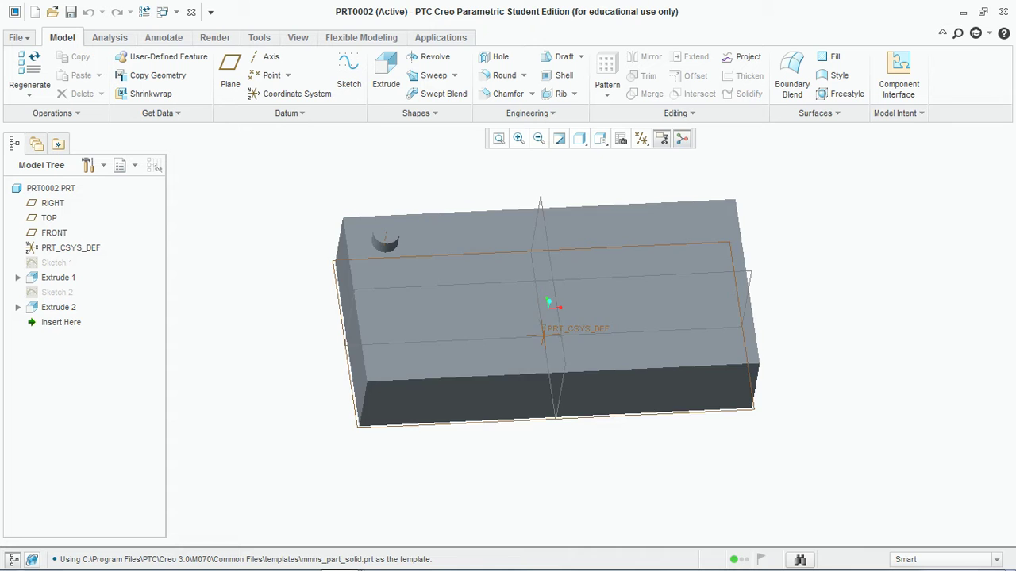
scroll(396, 231, "down", 4)
scroll(389, 252, "up", 3)
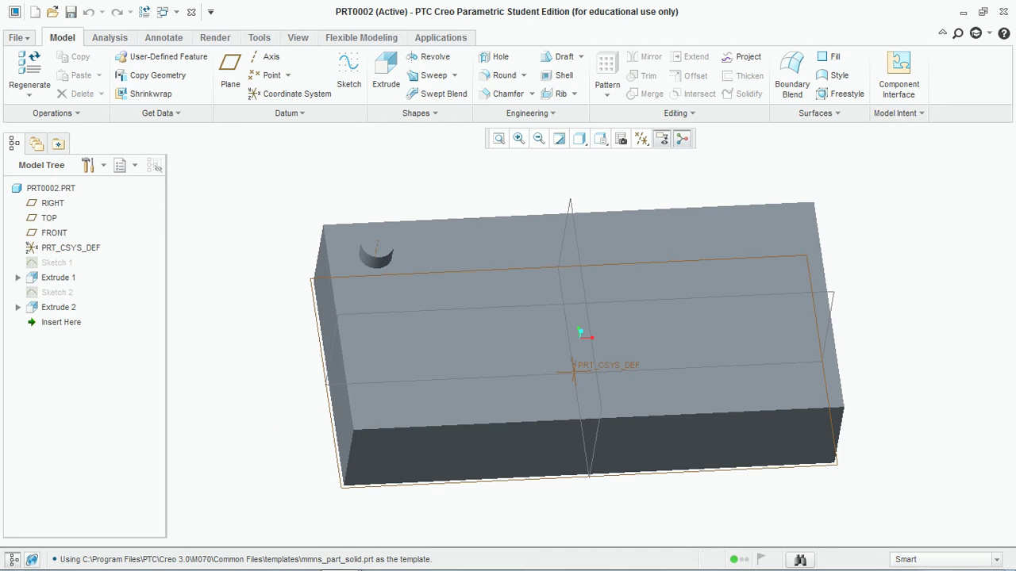
Step: Start a dimension pattern of the small round extrusion, using its 201.58 dimension for the first direction with an increment of 100
left_click(376, 253)
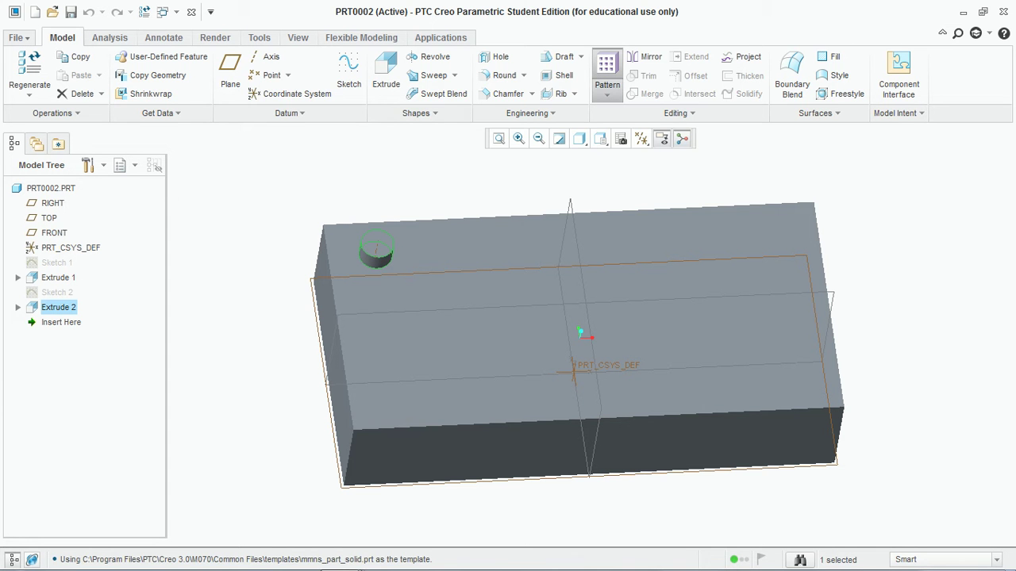
left_click(607, 65)
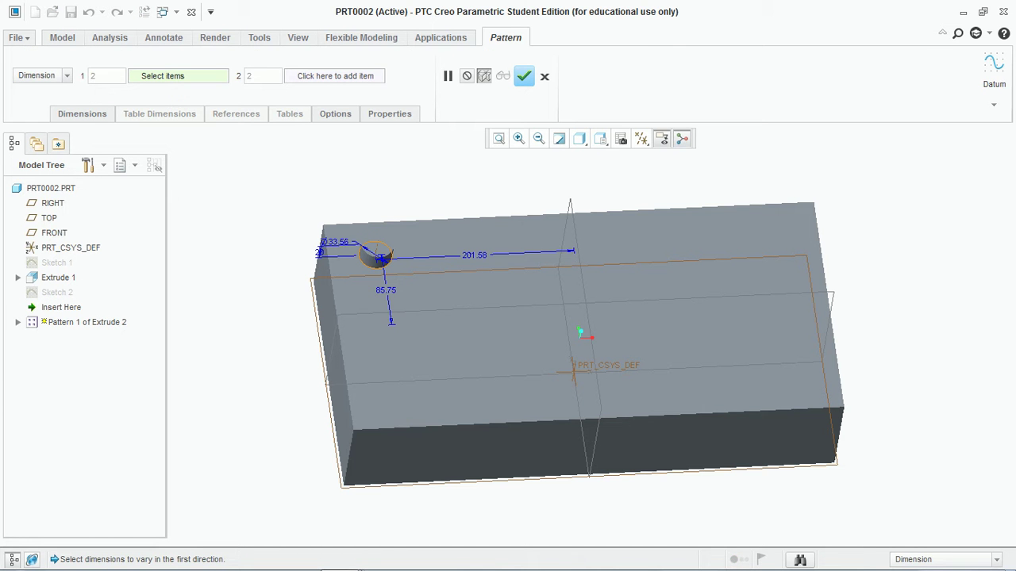
left_click(82, 115)
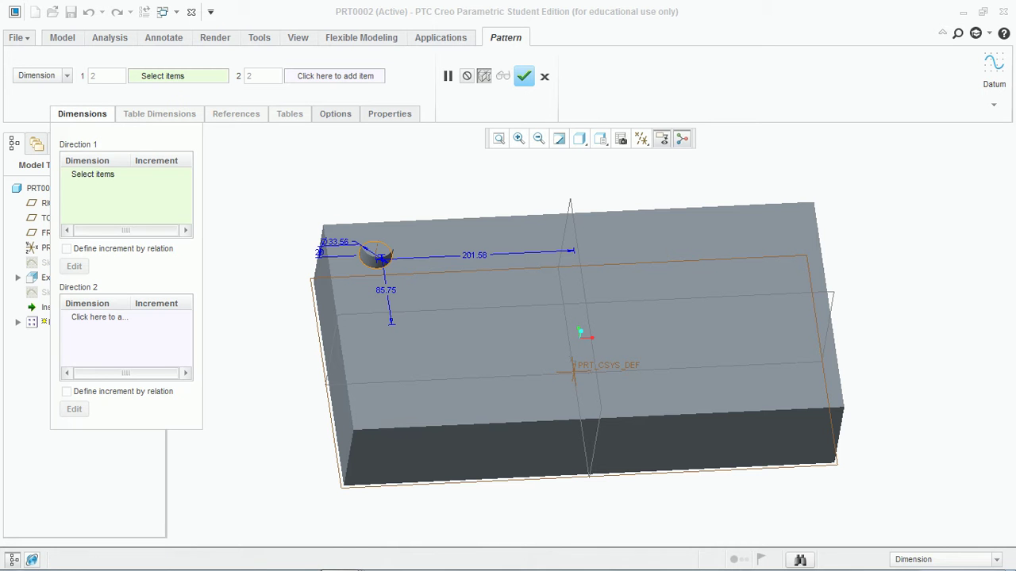
left_click(92, 174)
left_click(475, 255)
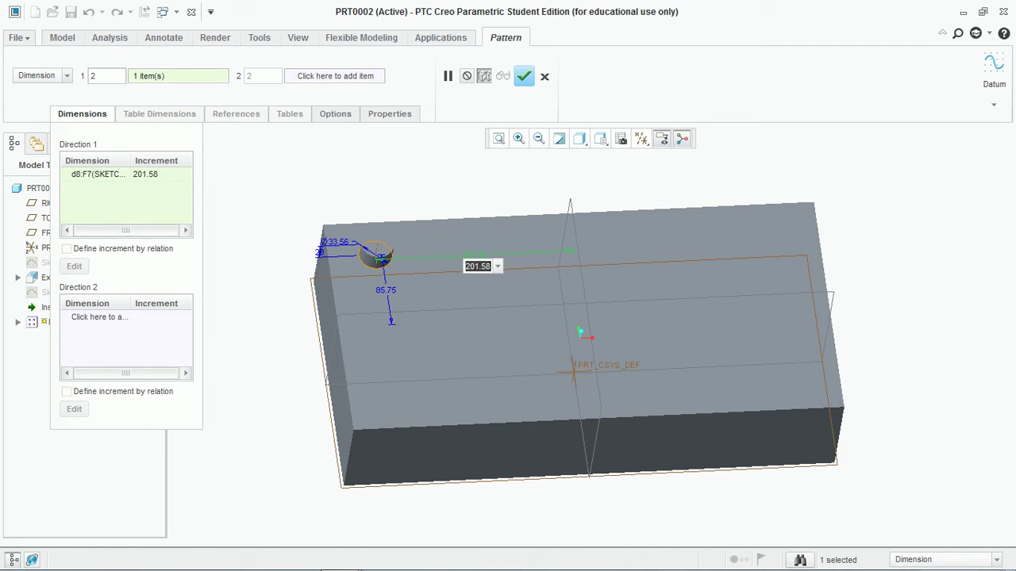
left_click(164, 174)
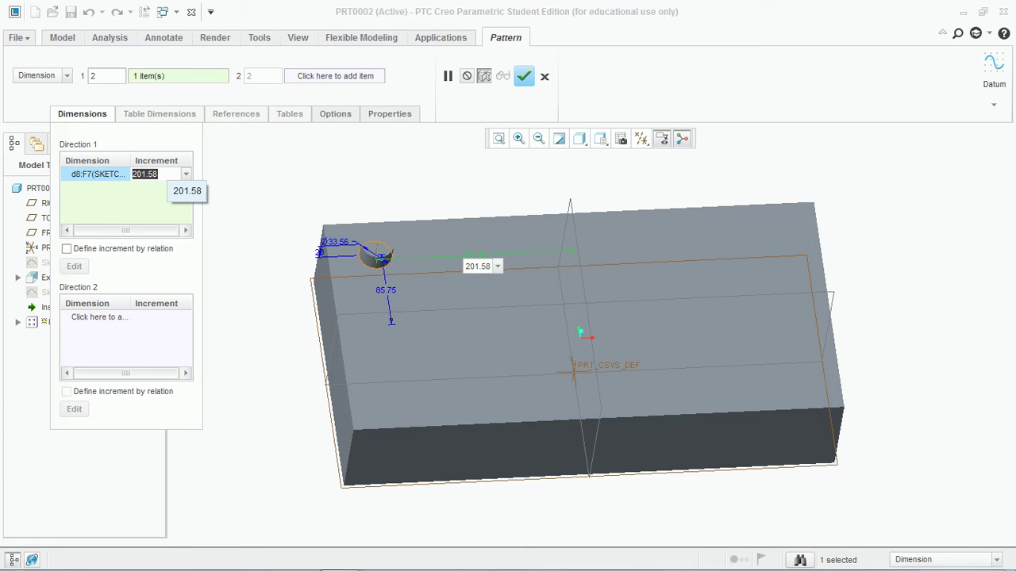
type("100")
key("Return")
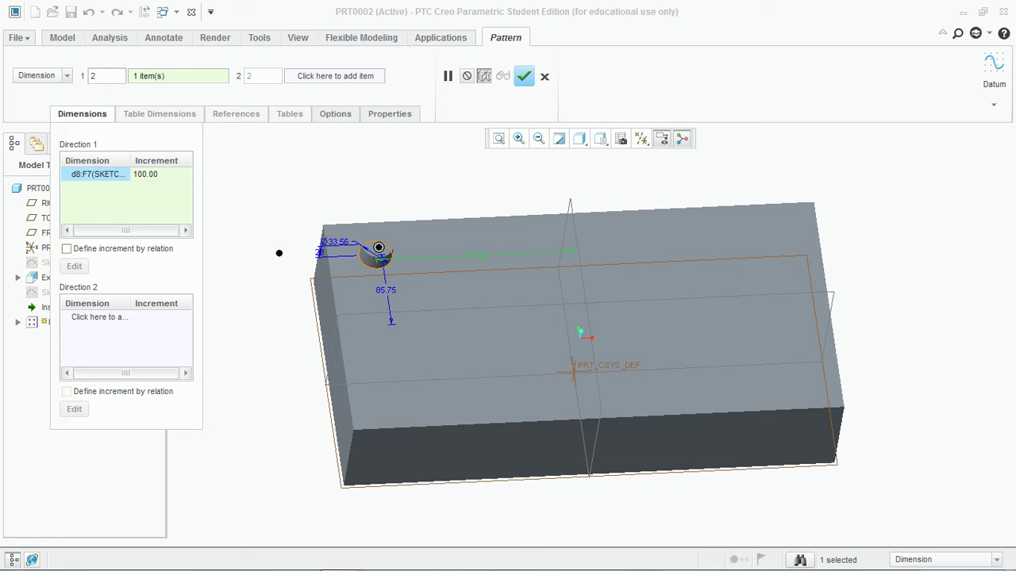
Step: Set the number of pattern members in the first direction to 4
double_click(94, 76)
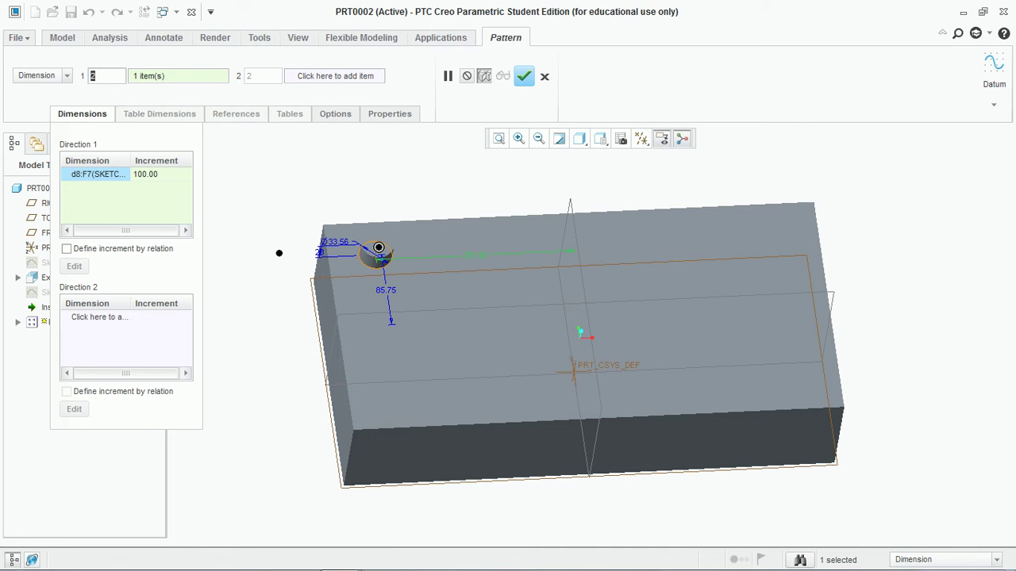
type("4")
key("Return")
scroll(693, 265, "up", 3)
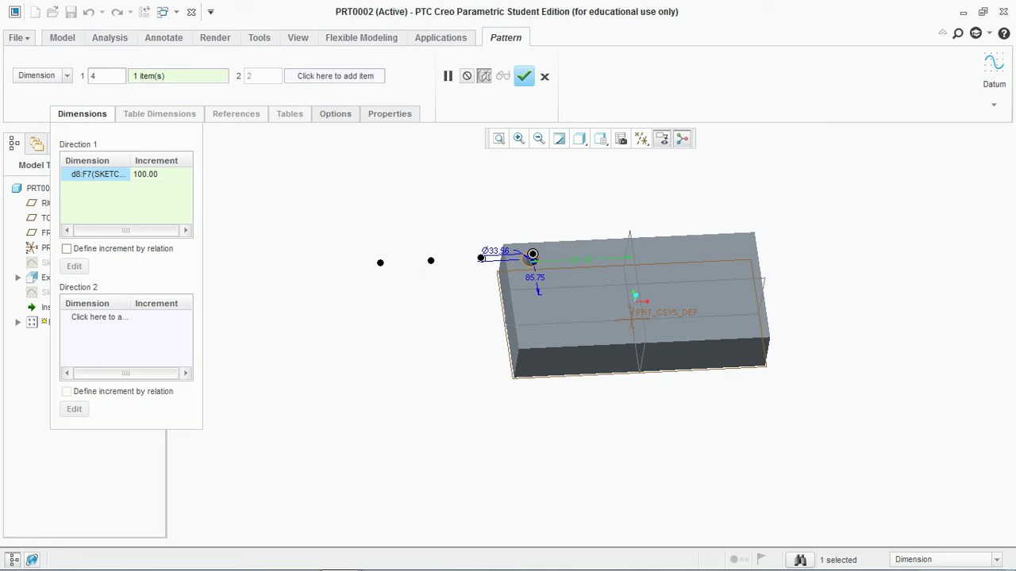
scroll(413, 239, "down", 3)
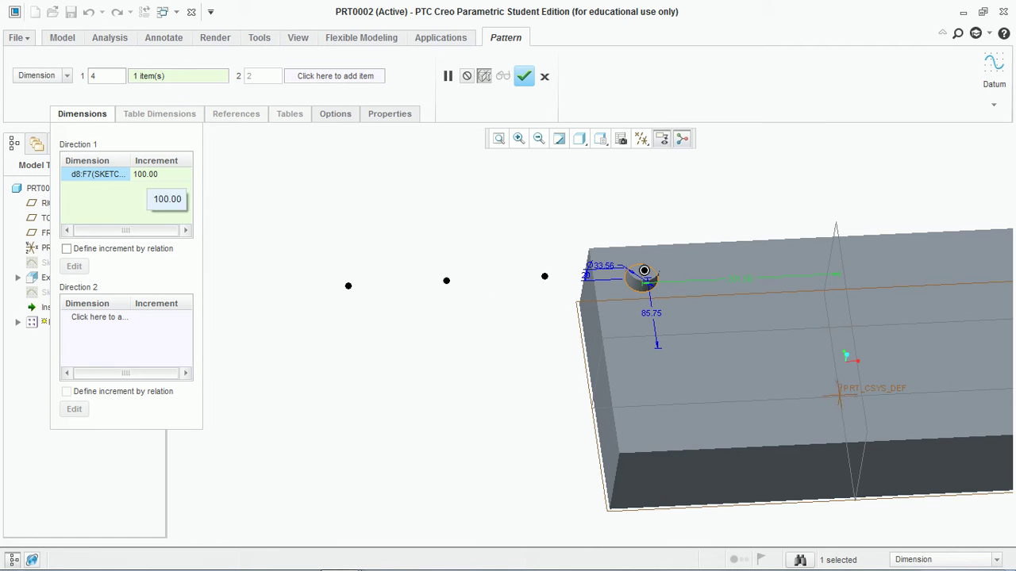
Step: Change the pattern's first-direction increment to -100 so the members run along the block
left_click(147, 175)
key("BackSpace")
type("-100")
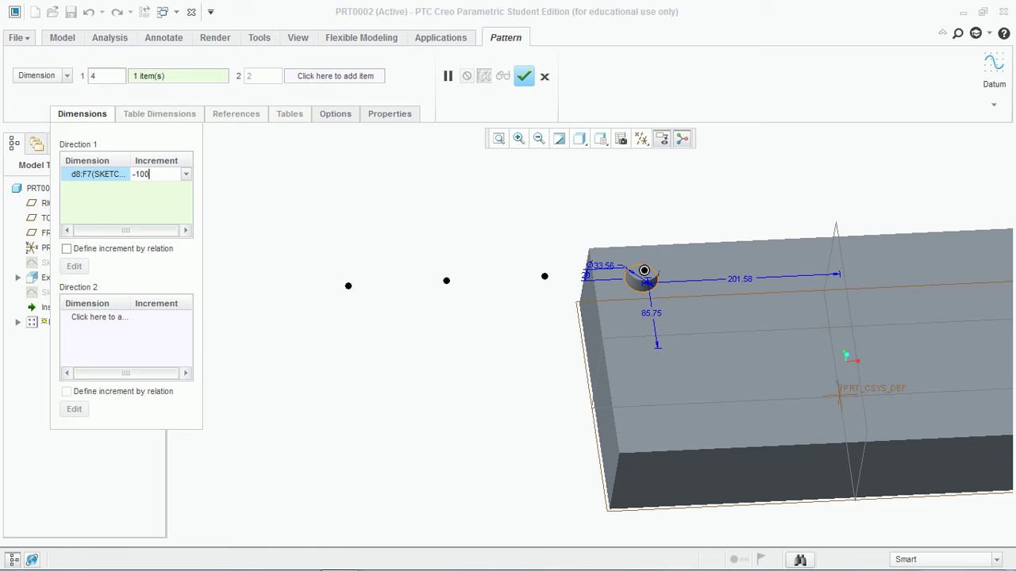
key("Return")
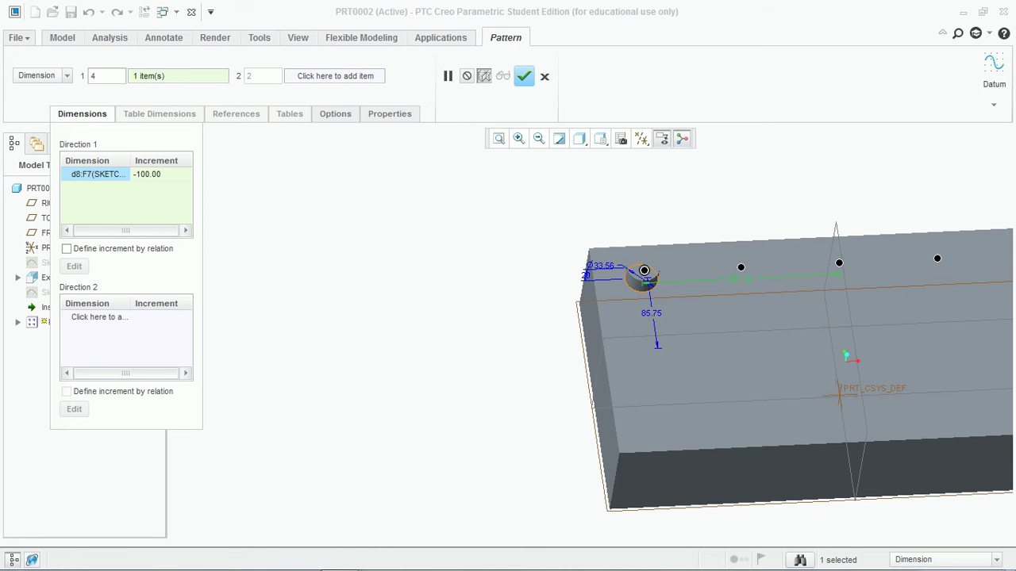
scroll(288, 220, "up", 2)
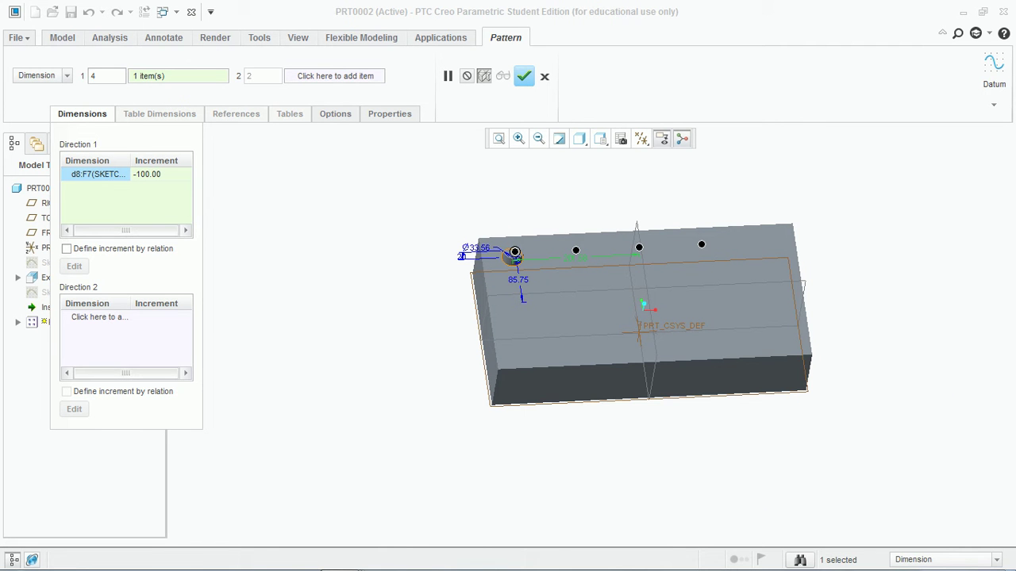
Step: Add the 85.75 dimension as the pattern's second direction with an increment of 80
left_click(334, 76)
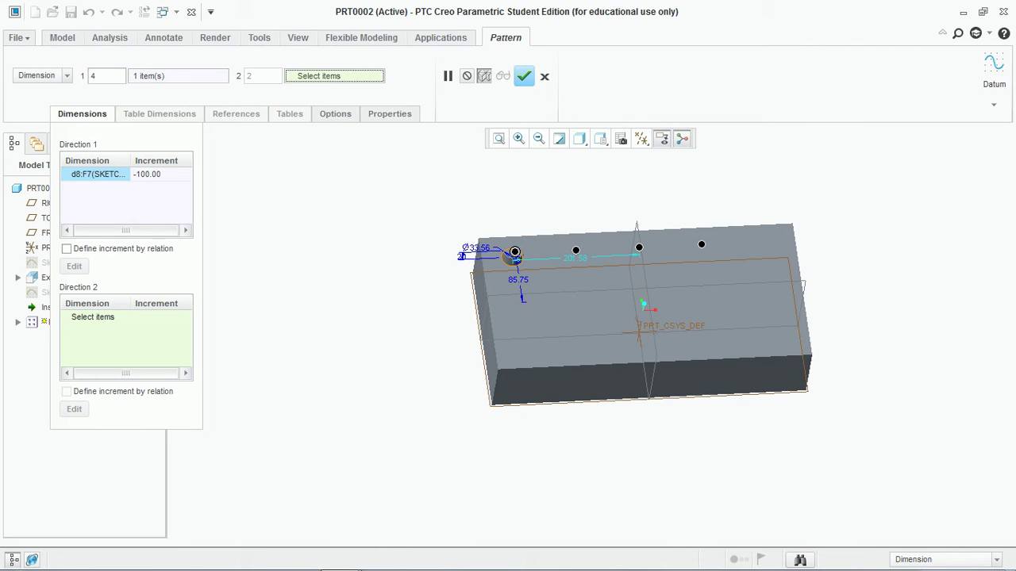
scroll(519, 290, "down", 4)
left_click(522, 262)
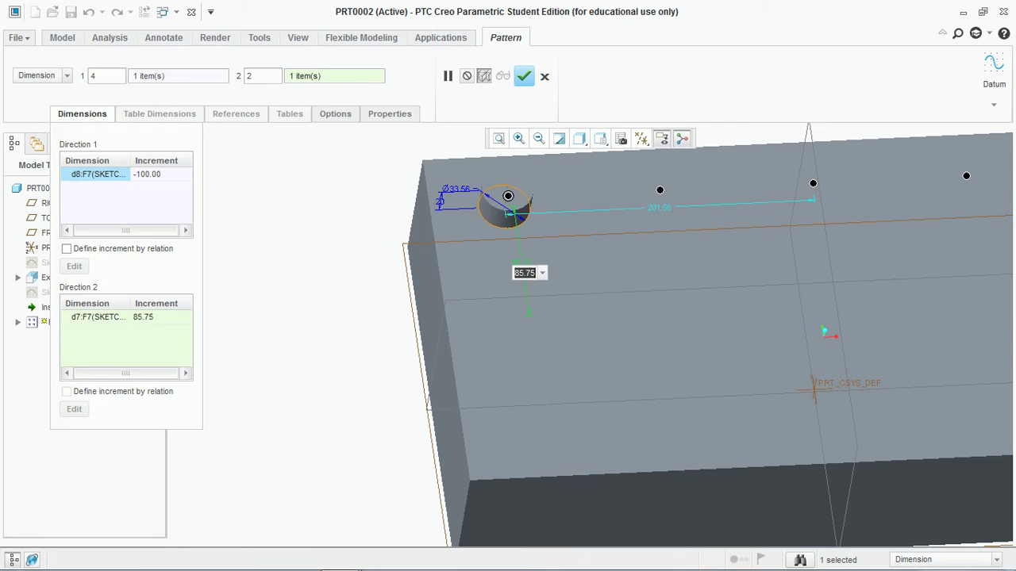
key("BackSpace")
type("80")
key("Return")
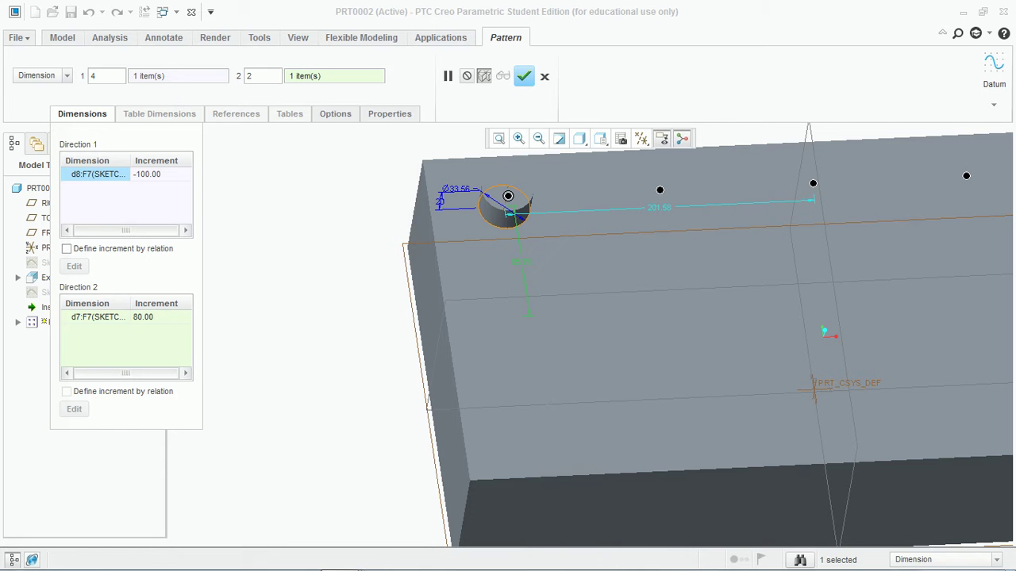
Step: Set the number of pattern members in the second direction to 3
double_click(251, 76)
type("3")
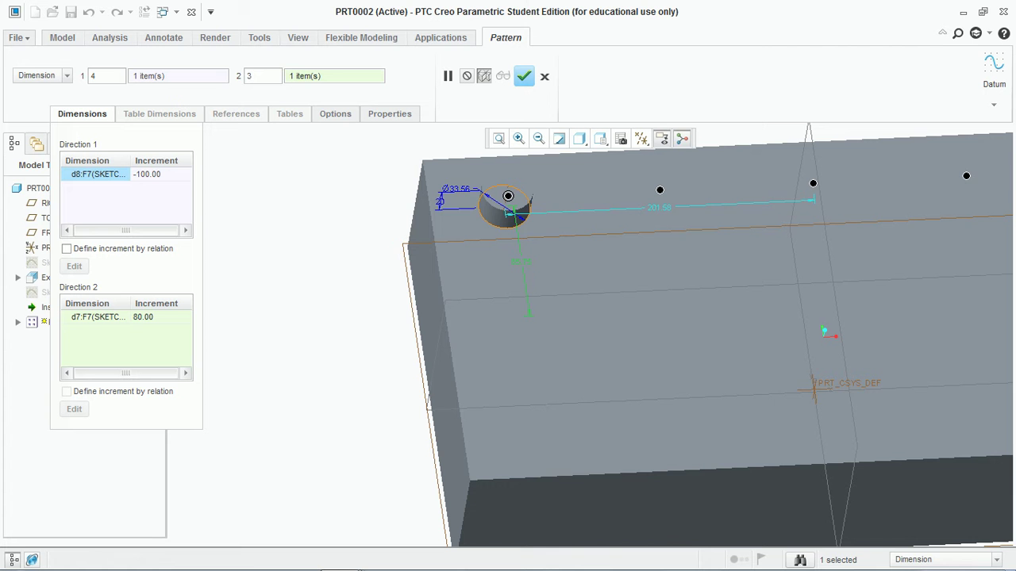
scroll(353, 286, "up", 2)
Step: Change the pattern's second-direction increment to -80 so the rows run across the block's top face
left_click(151, 318)
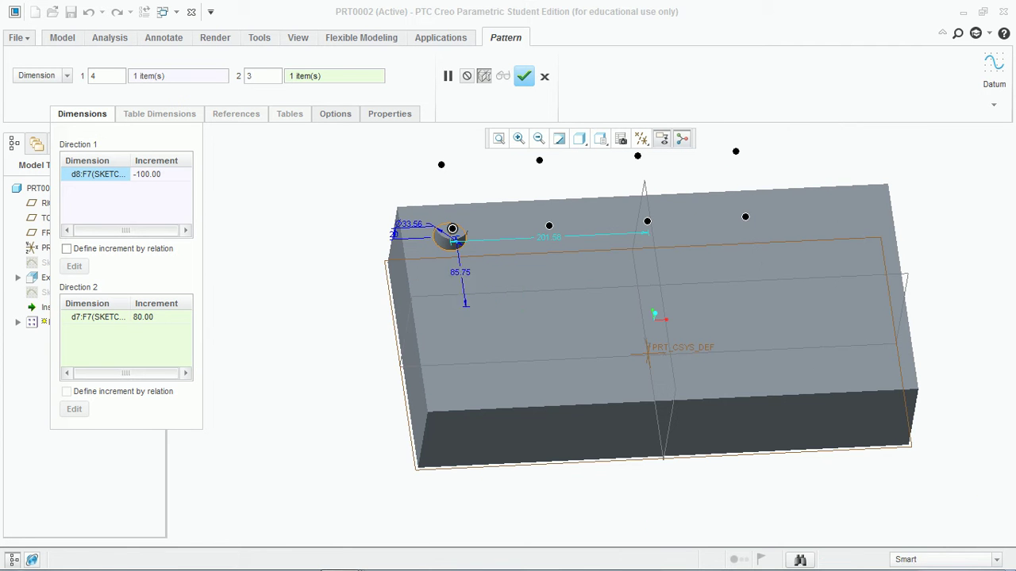
left_click(151, 318)
left_click(151, 317)
key("Return")
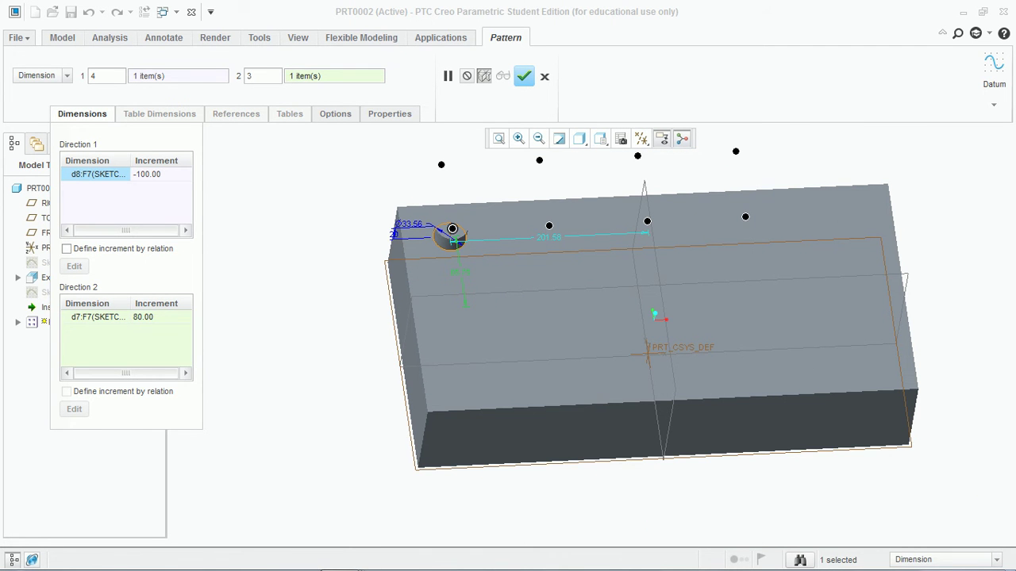
scroll(310, 289, "up", 2)
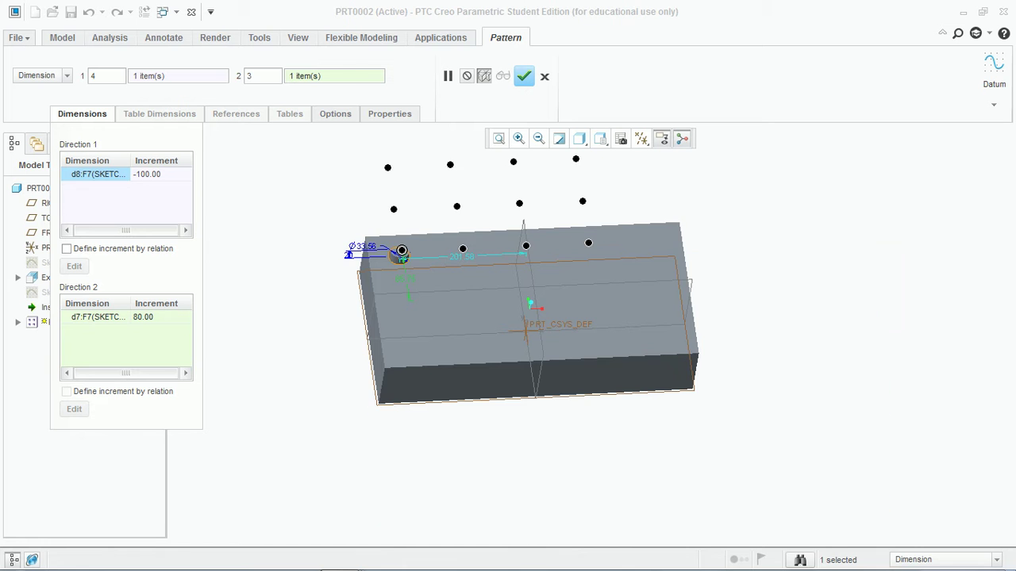
scroll(356, 176, "down", 3)
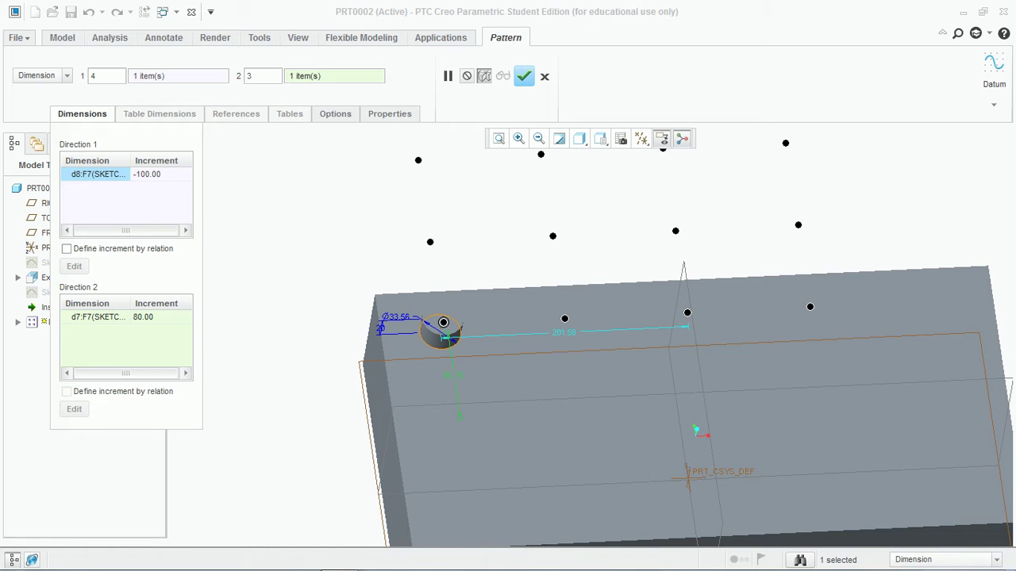
left_click(151, 318)
type("-")
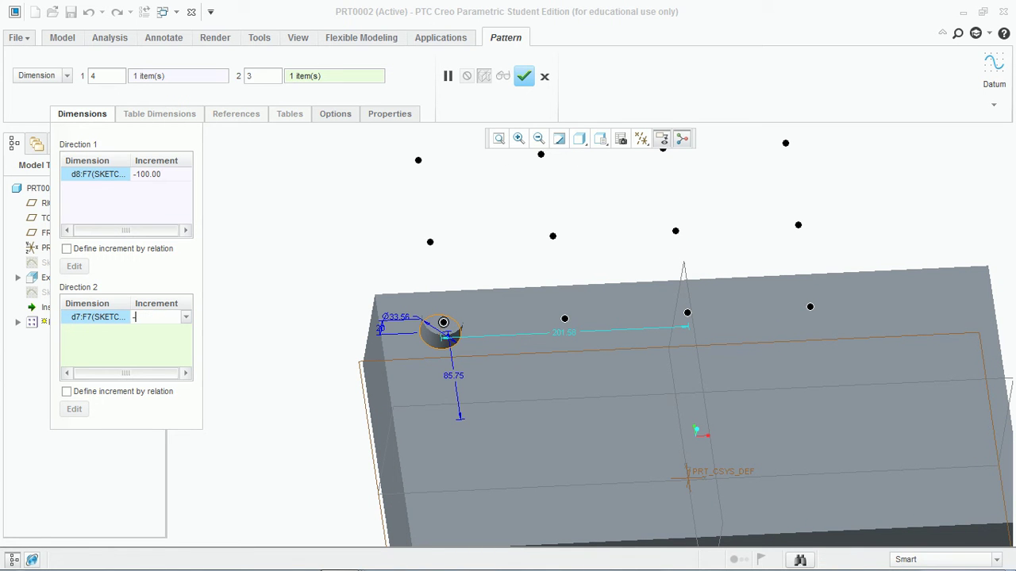
type("80")
key("Return")
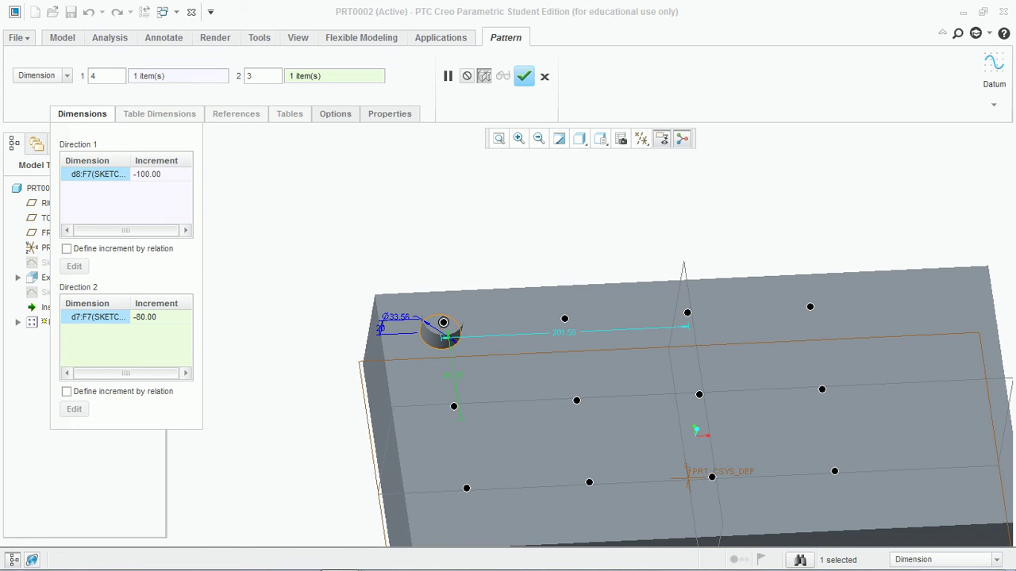
Step: Complete the two-direction dimension pattern of the round extrusion
left_click(82, 114)
left_click(524, 76)
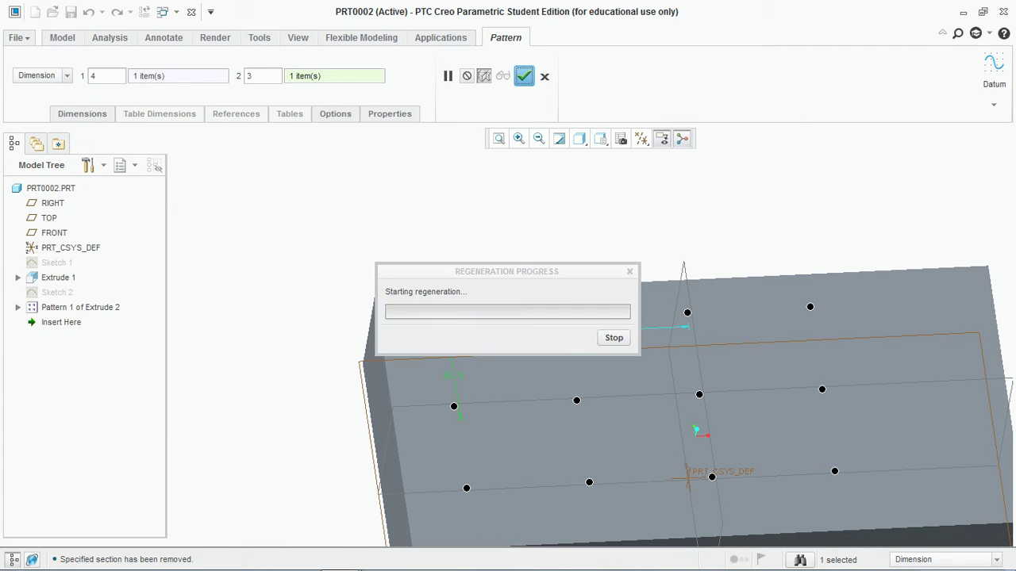
scroll(330, 198, "up", 2)
middle_click_drag(564, 350, 536, 341)
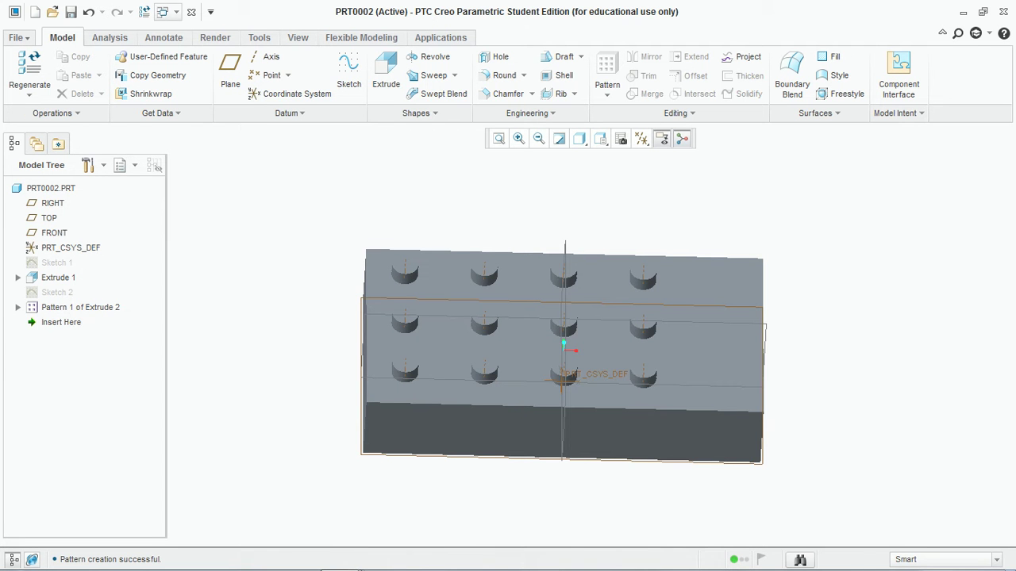
Step: Switch to the empty PRT0003 part and start a sketch on the FRONT datum plane, viewed straight on
left_click(166, 12)
left_click(203, 62)
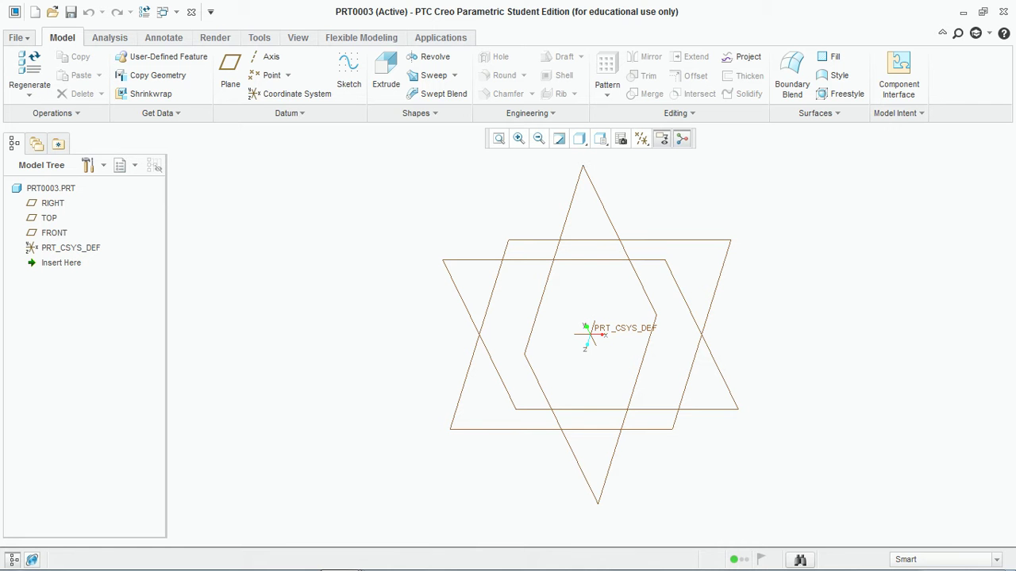
left_click(349, 75)
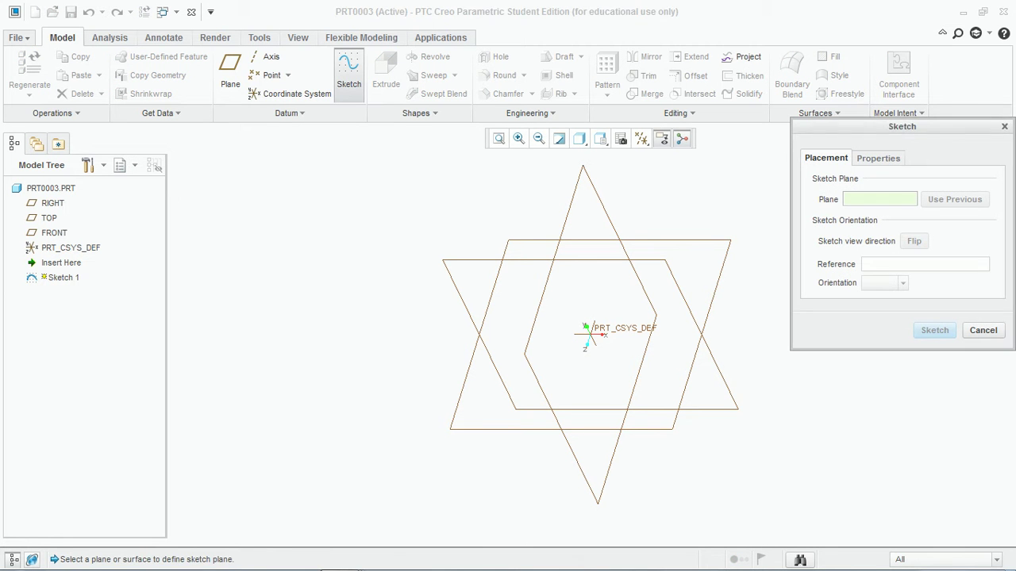
left_click(606, 409)
left_click(934, 330)
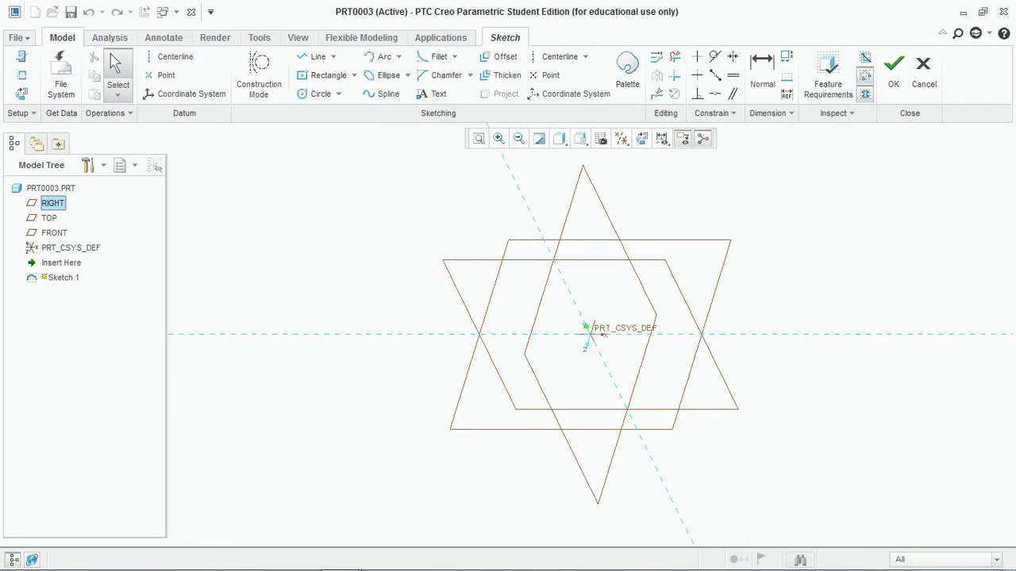
left_click(641, 138)
Step: Sketch a rectangle about 538 by 239 centred on the origin and finish the sketch
left_click(327, 76)
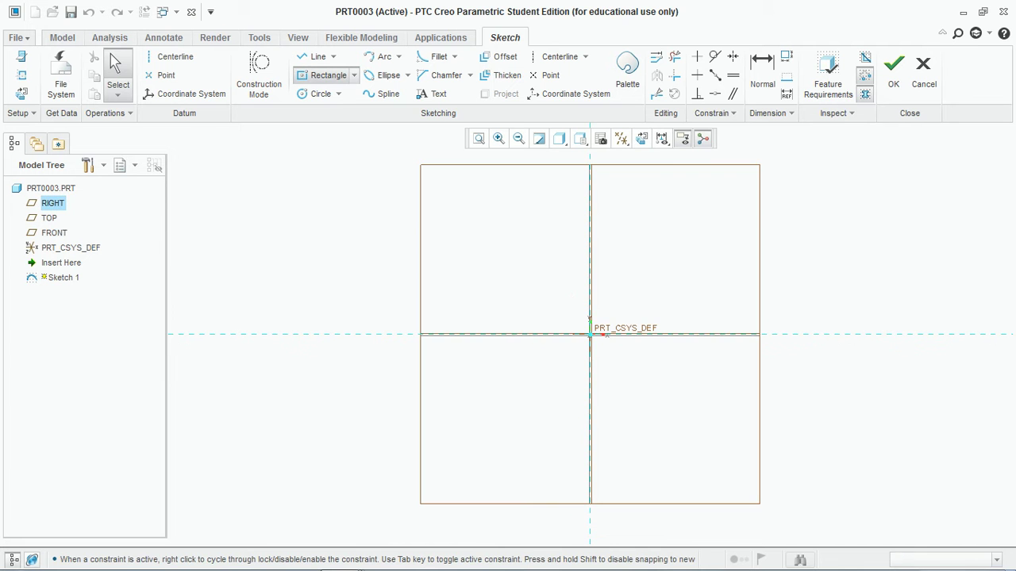
left_click(590, 335)
left_click(411, 414)
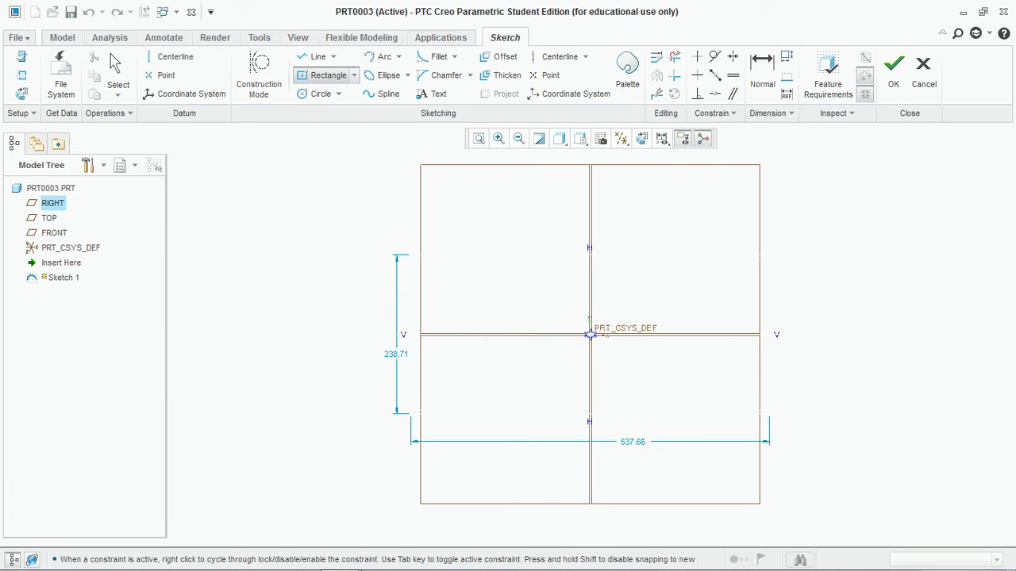
left_click(893, 71)
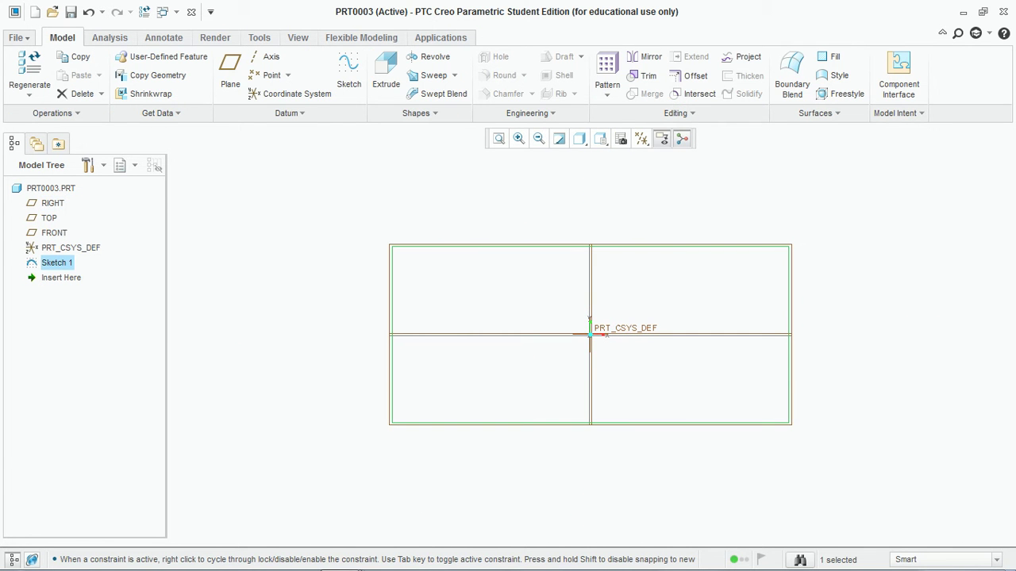
Step: Extrude the rectangle to a depth of 120 to form a solid block
left_click(387, 71)
left_click(386, 76)
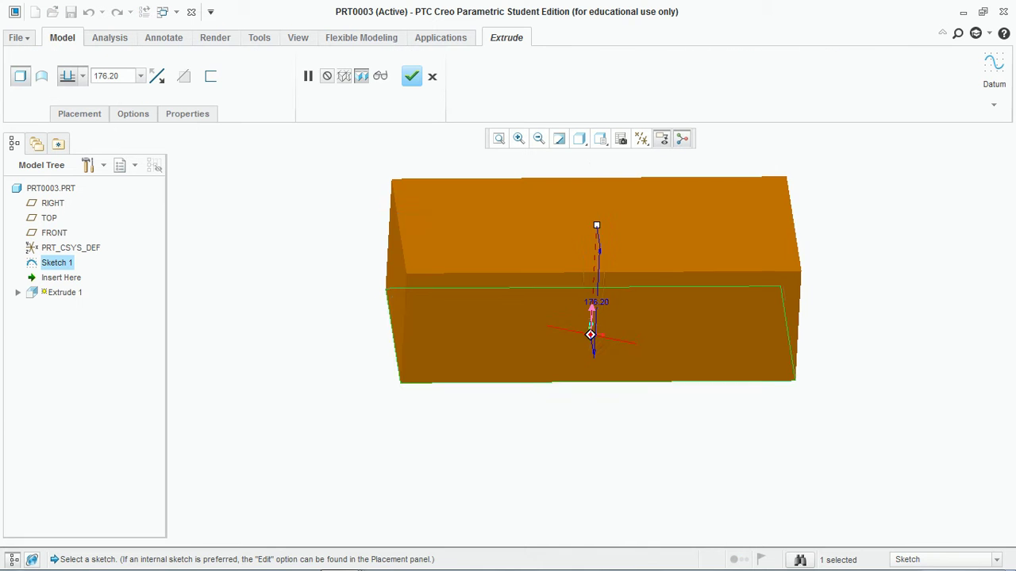
type("120")
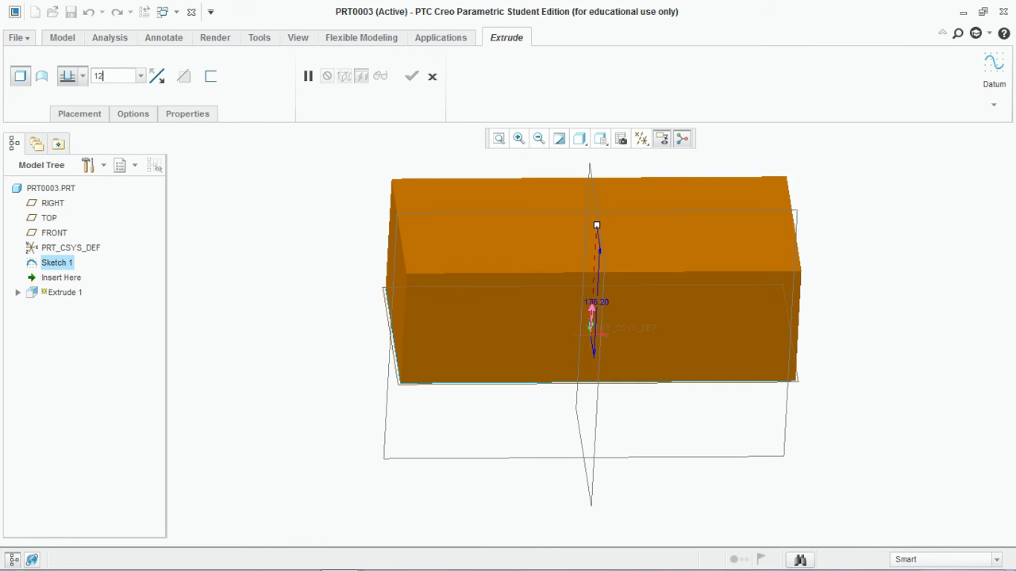
key("Return")
left_click(411, 76)
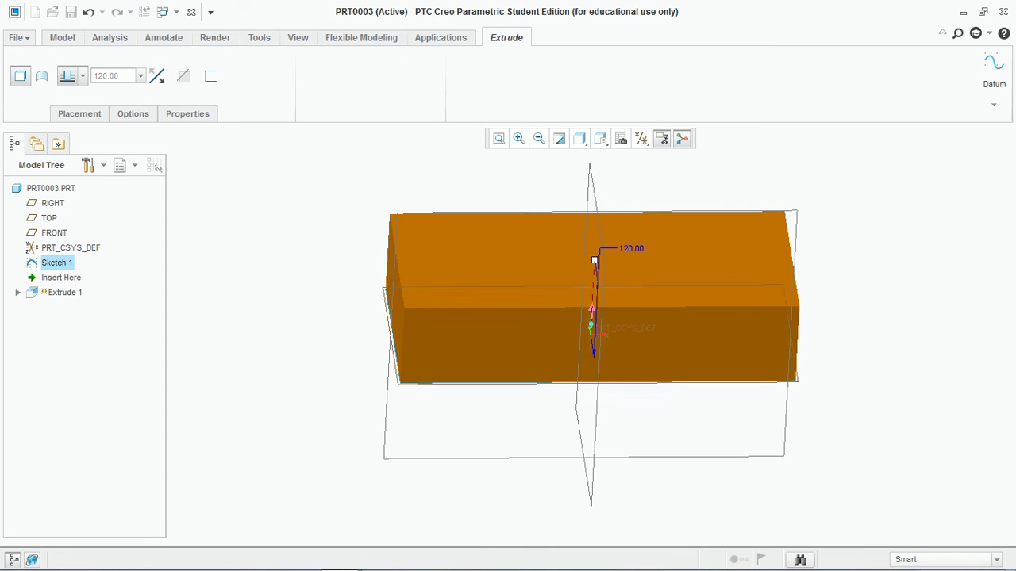
Step: Sketch a circle about 44 in diameter on the block's top face, about 209 and 74 from the centre references
left_click(349, 75)
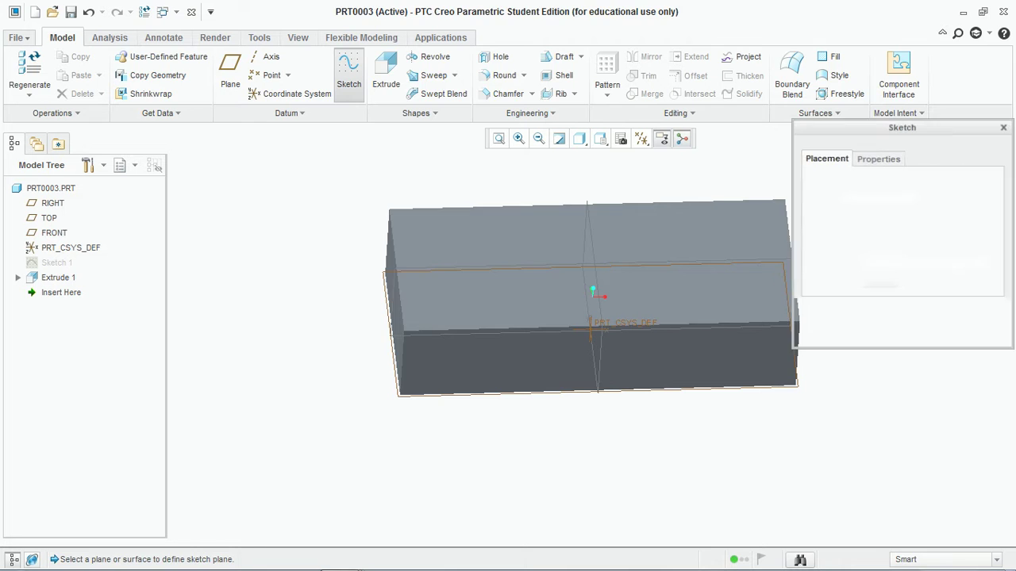
left_click(563, 254)
left_click(934, 330)
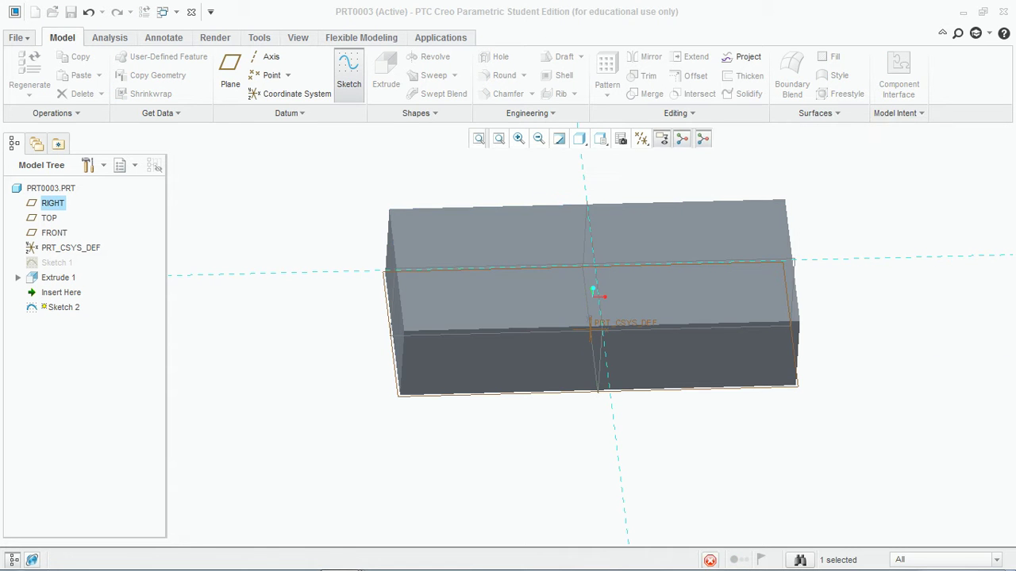
left_click(642, 138)
left_click(315, 94)
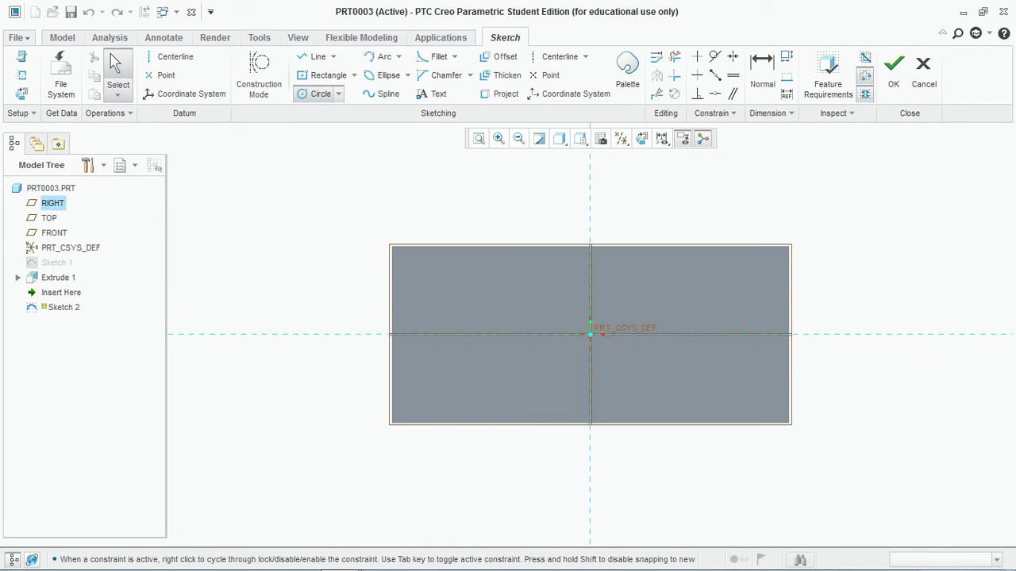
left_click(450, 286)
left_click(894, 75)
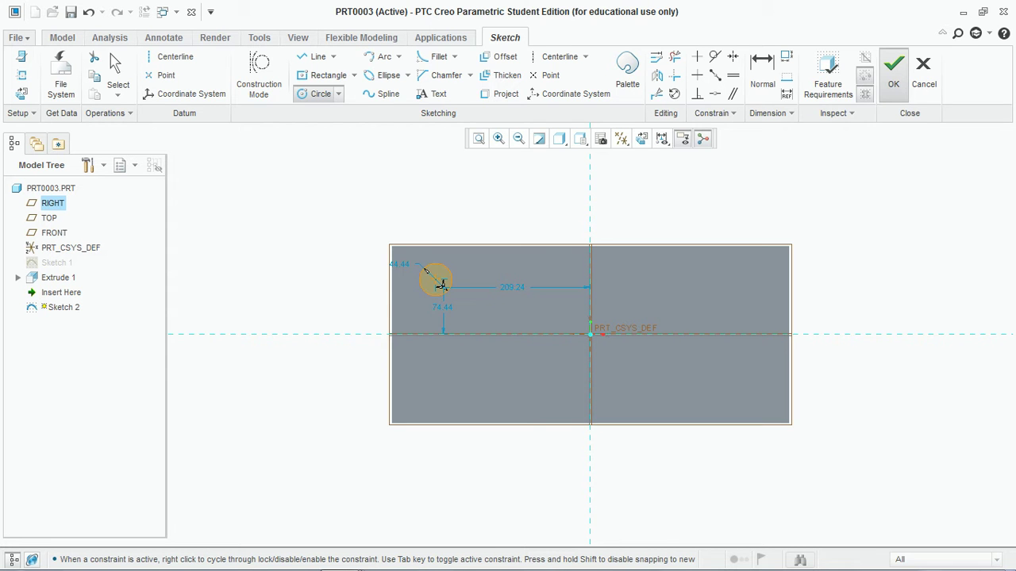
Step: Extrude the circle 40 upward from the block's top face
middle_click_drag(658, 317, 668, 230)
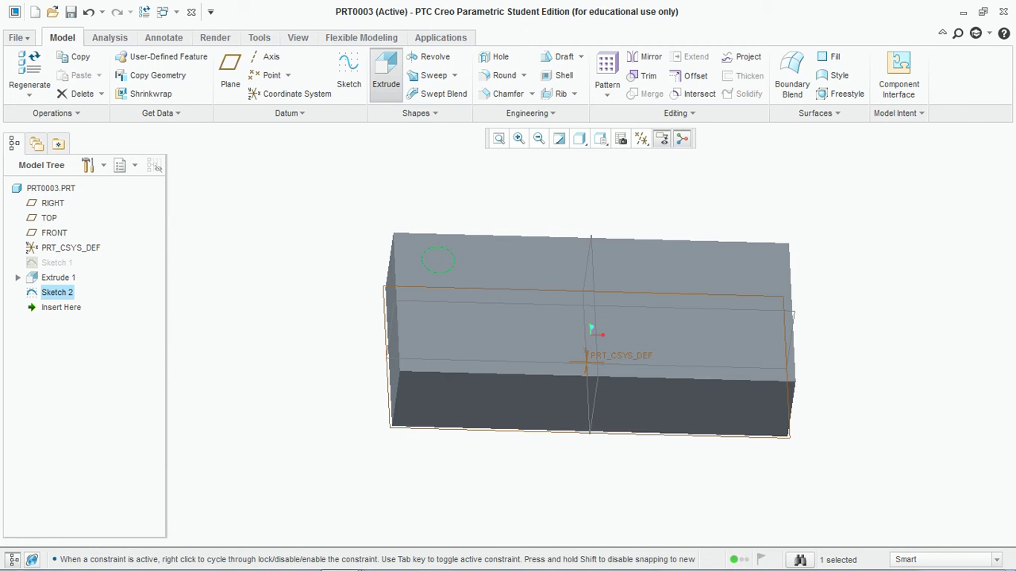
left_click(386, 73)
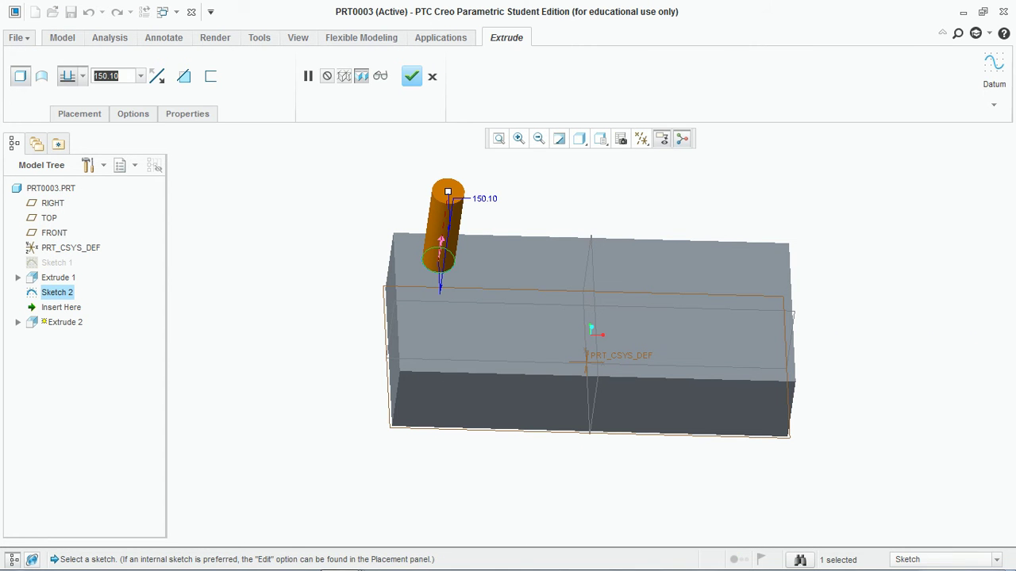
type("40")
key("Return")
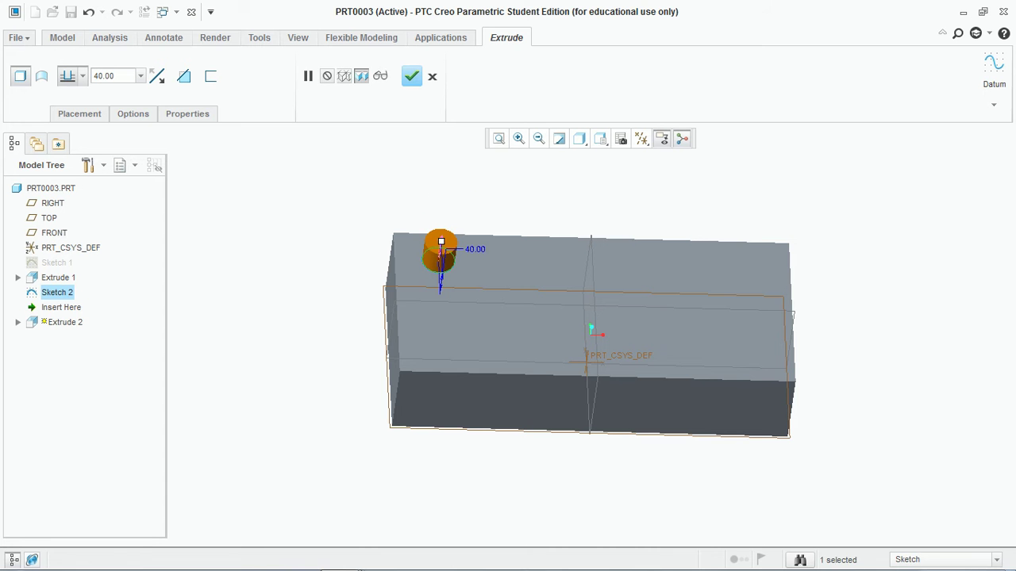
left_click(411, 76)
Step: Start a Direction pattern of the cylinder along the block's long rear edge, flipping the first direction to run along the block
scroll(314, 216, "down", 2)
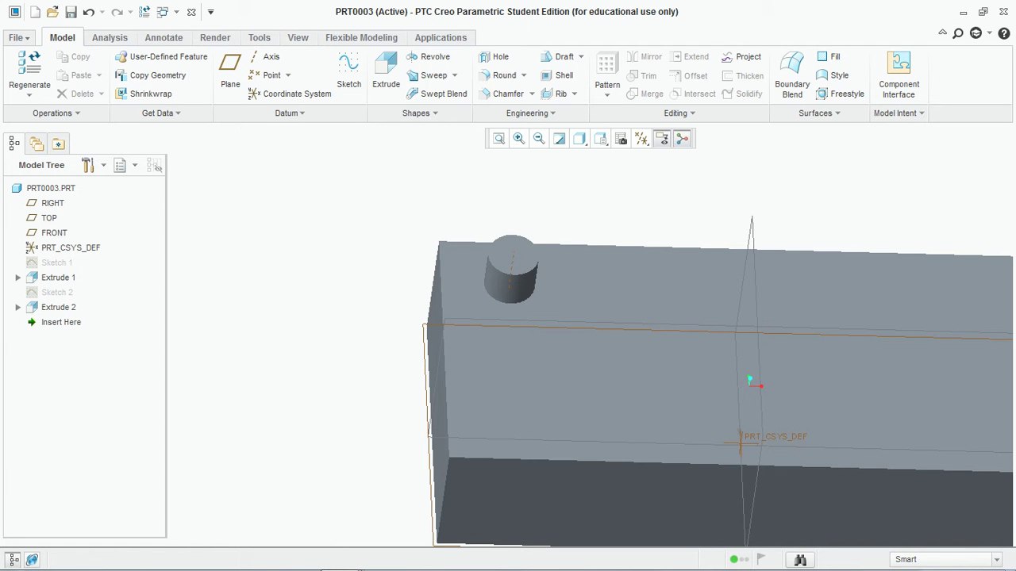
left_click(511, 267)
left_click(607, 73)
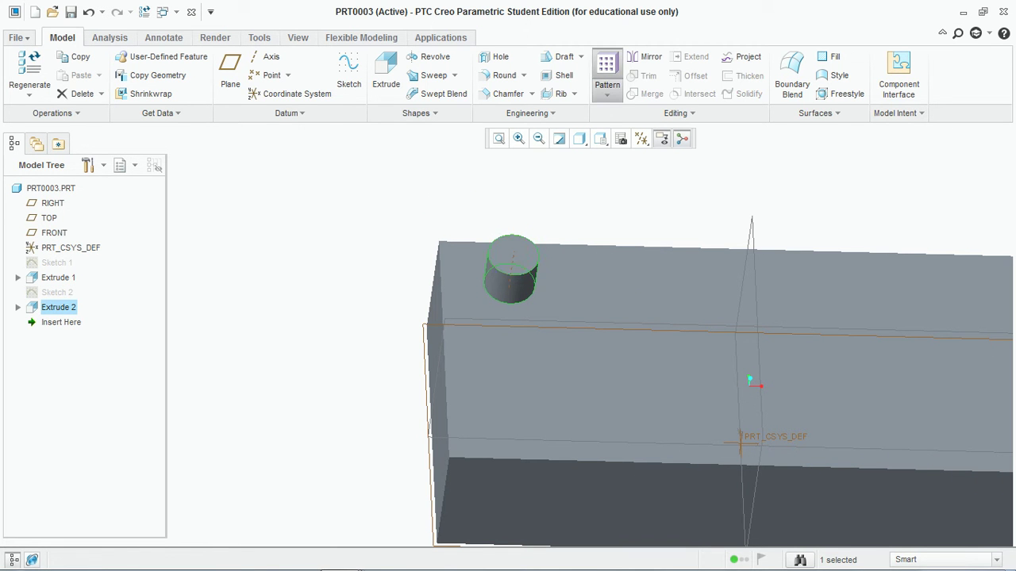
left_click(67, 76)
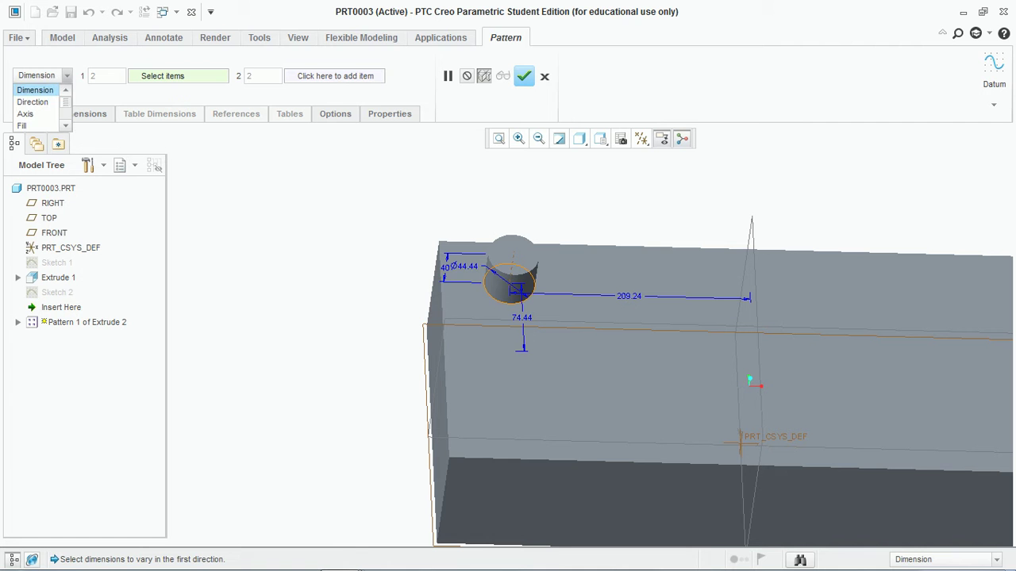
left_click(38, 102)
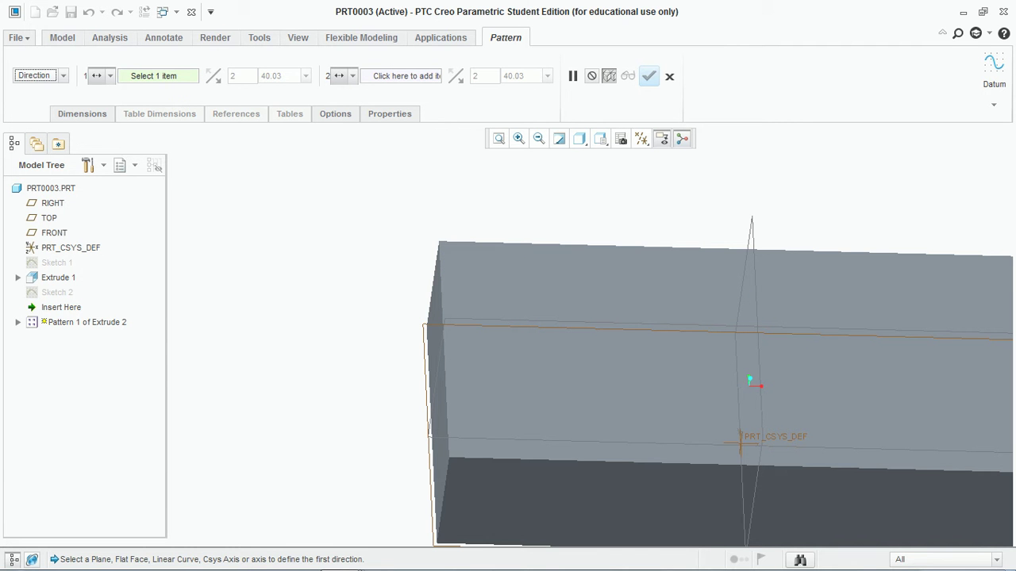
left_click(516, 243)
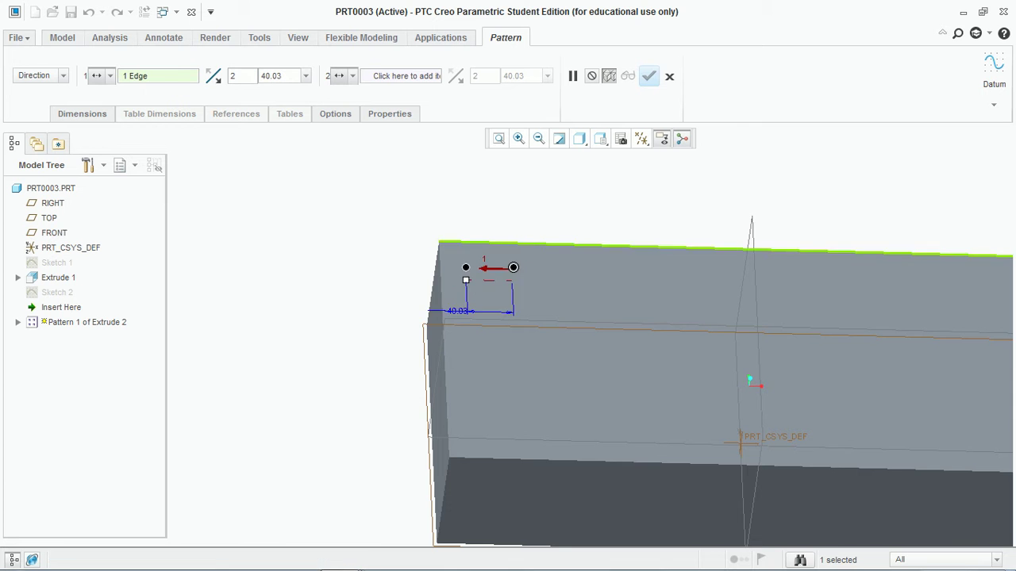
scroll(393, 190, "up", 2)
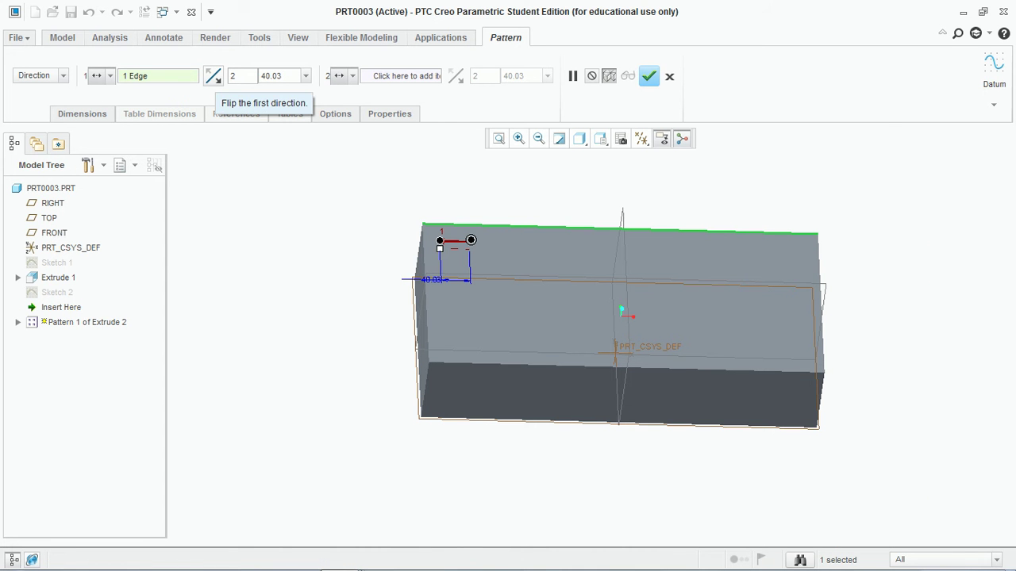
left_click(213, 75)
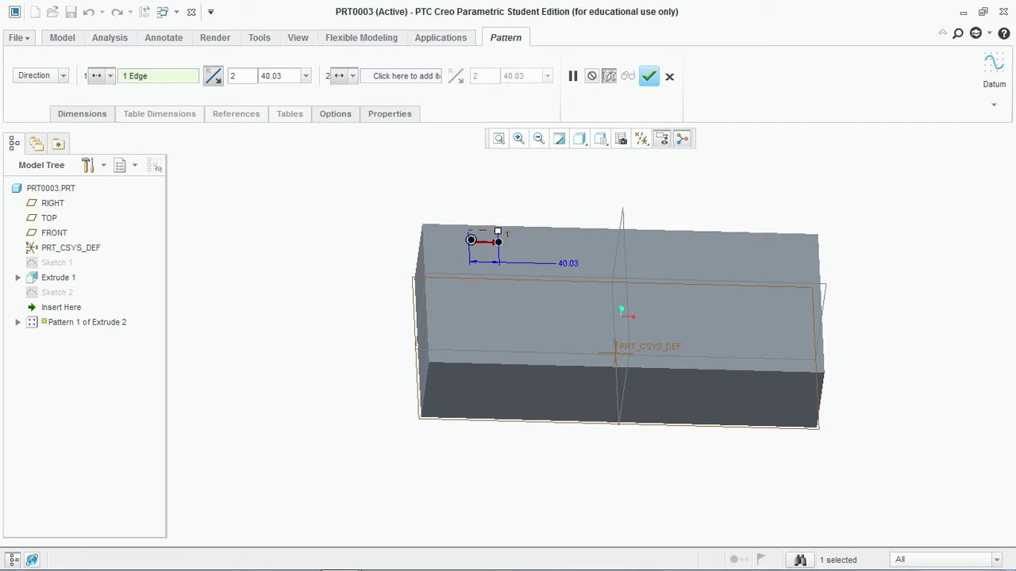
Step: Set the pattern's first direction to 8 members spaced 60 apart
scroll(302, 165, "down", 2)
left_click(82, 114)
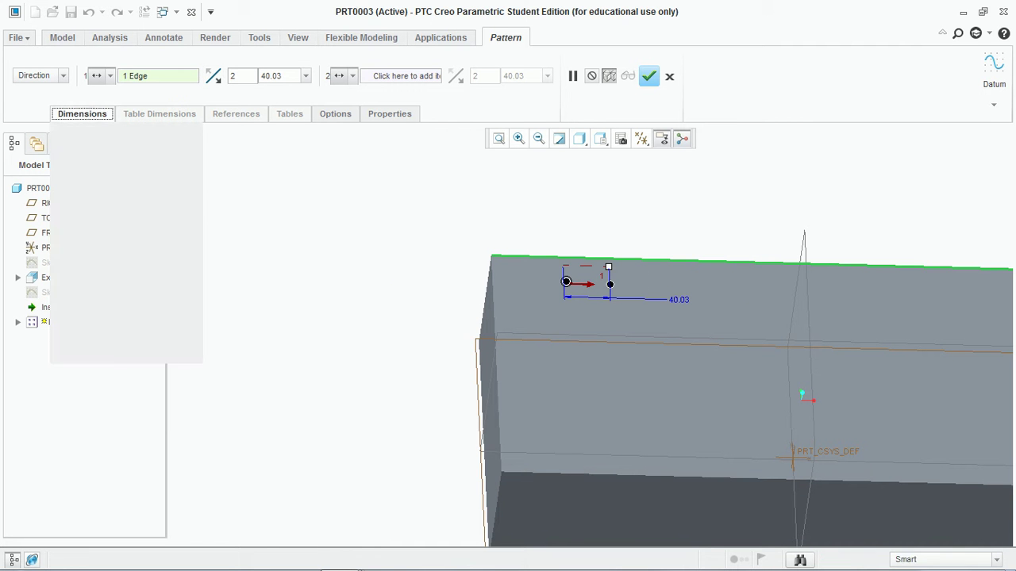
double_click(272, 76)
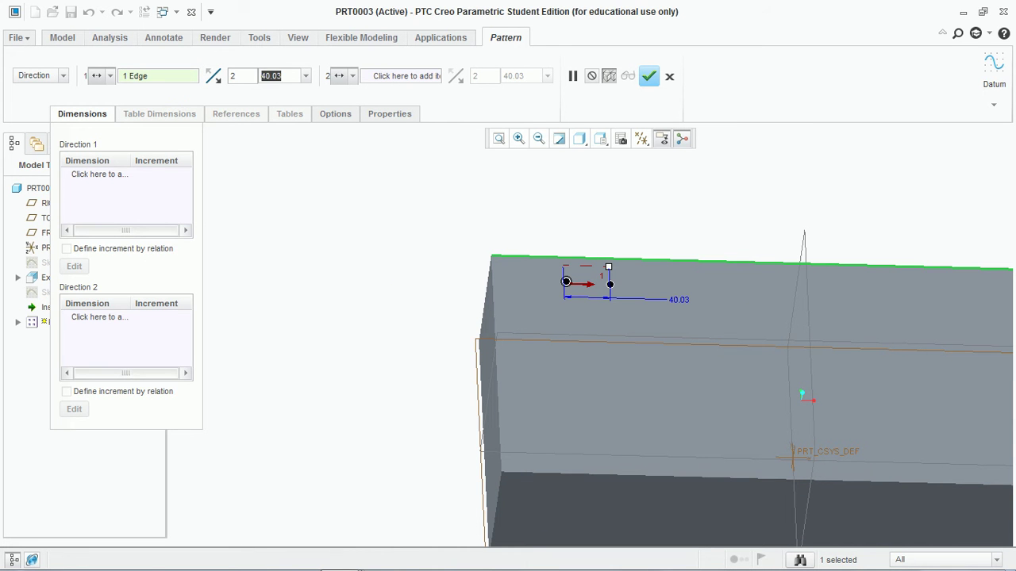
left_click(82, 115)
double_click(272, 77)
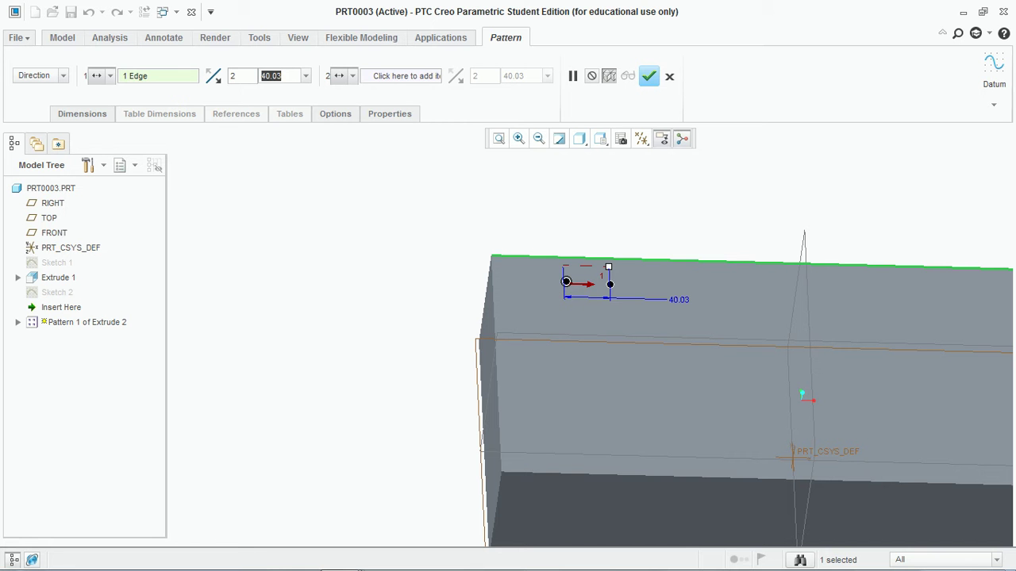
key("BackSpace")
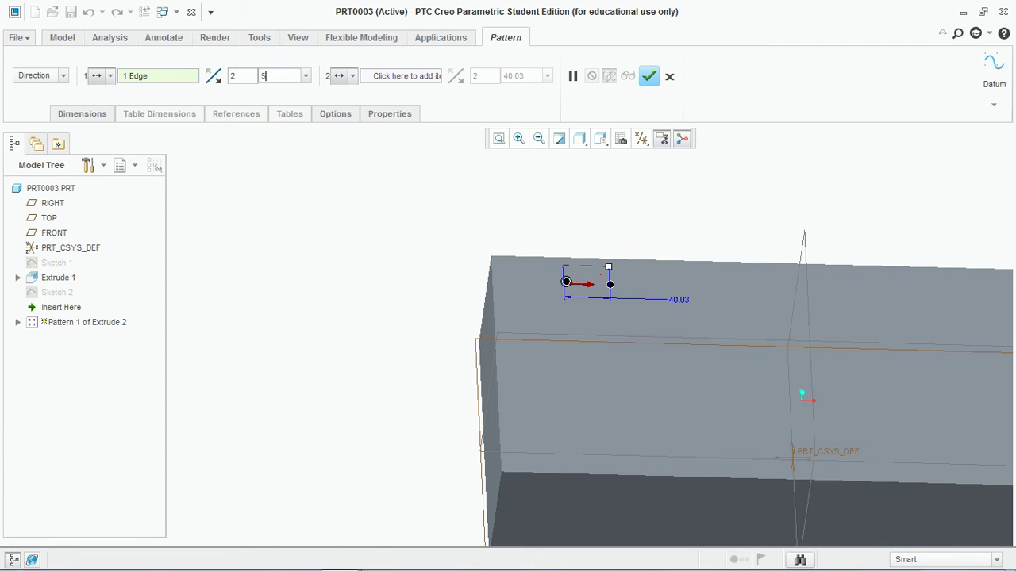
type("60")
key("Return")
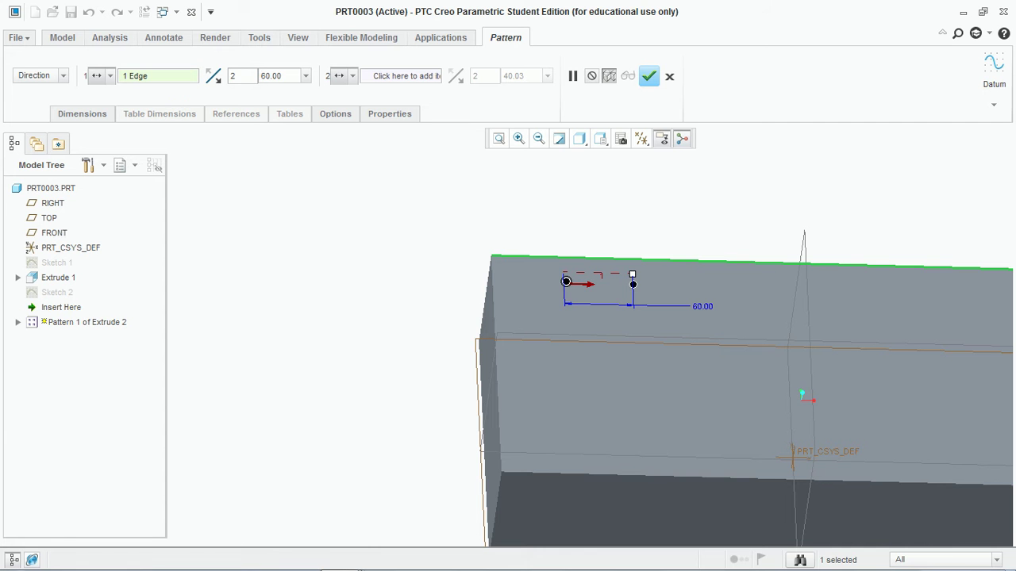
double_click(233, 77)
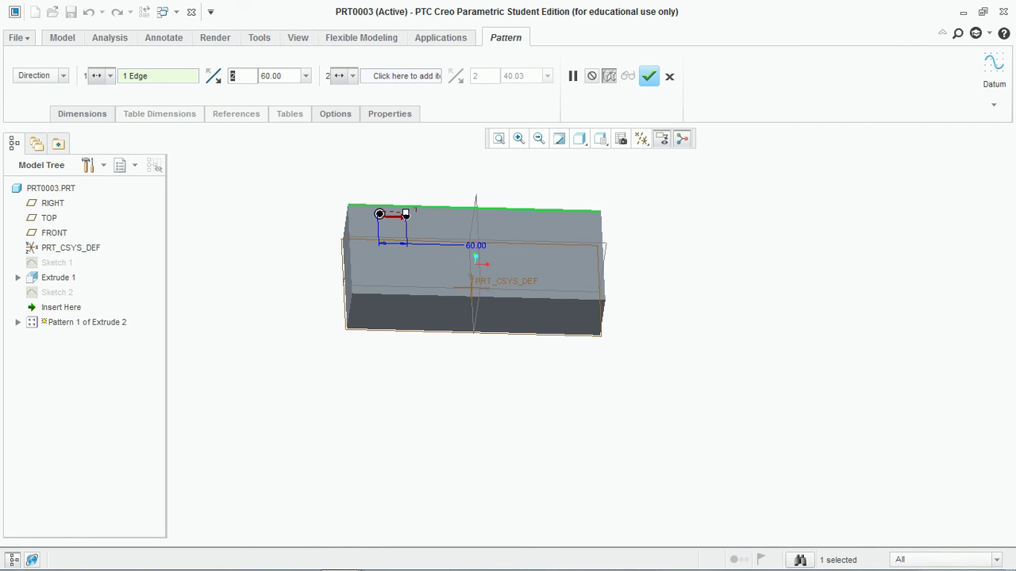
type("8")
key("Return")
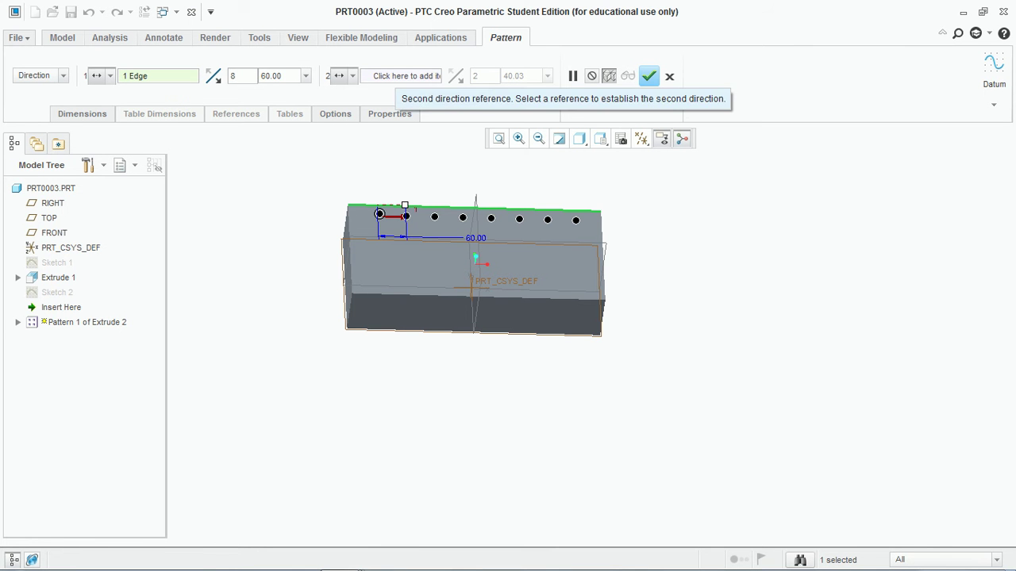
Step: Add a second pattern direction along the block's short edge with 5 members and complete the Direction pattern
left_click(398, 76)
scroll(331, 234, "down", 5)
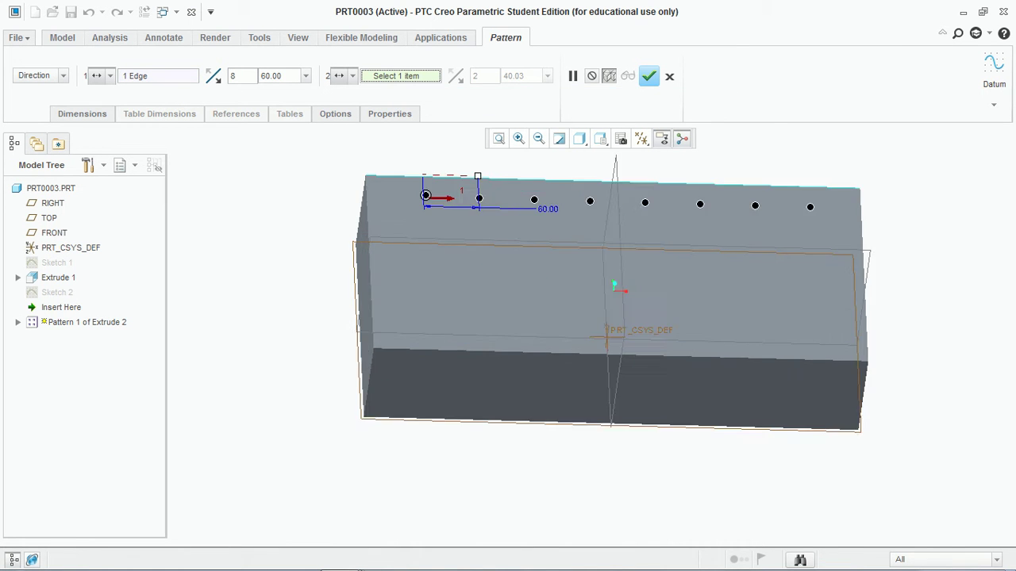
left_click(392, 262)
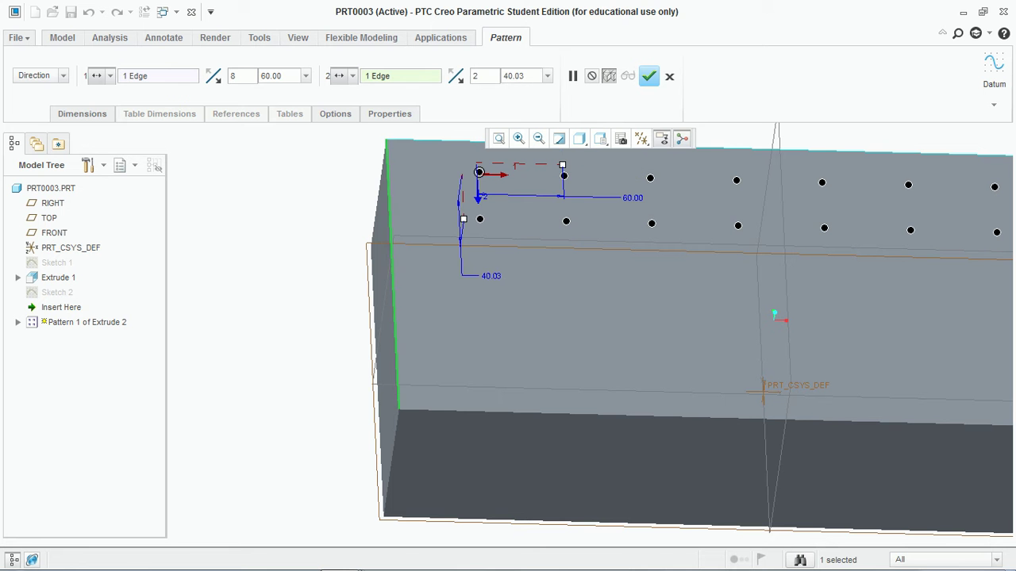
key("BackSpace")
type("5")
key("Return")
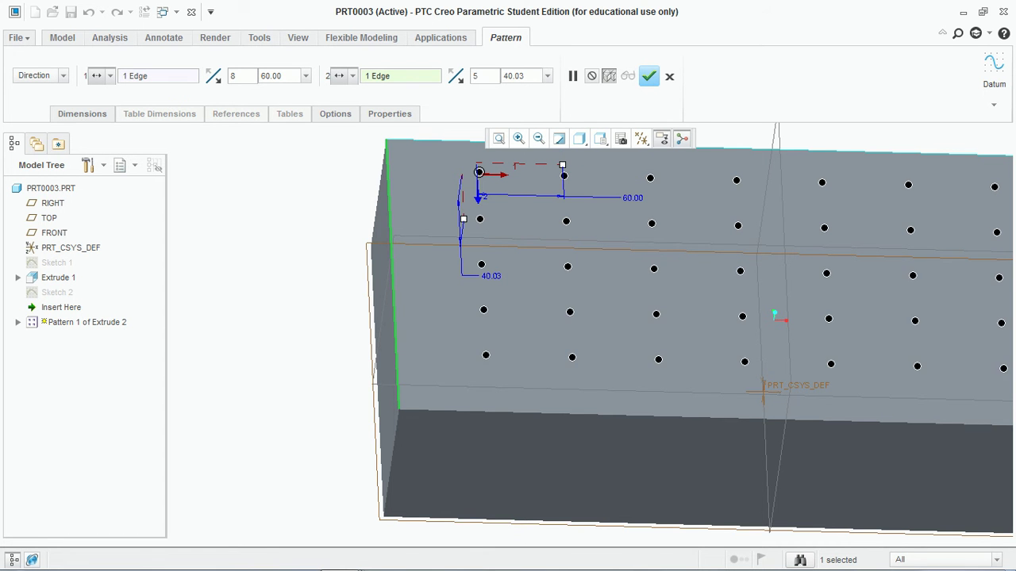
left_click(649, 76)
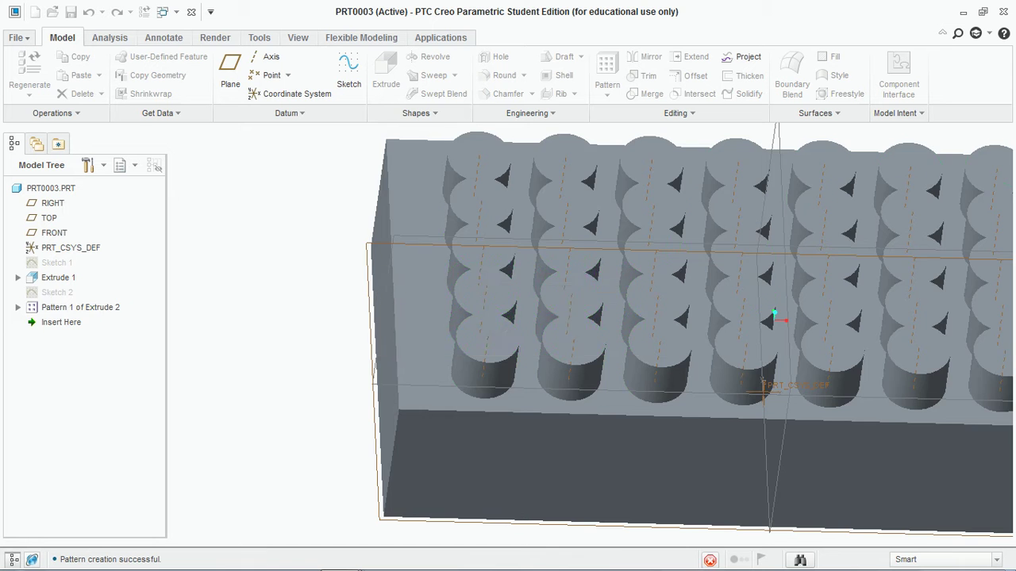
scroll(269, 291, "up", 3)
mouse_move(269, 290)
middle_mouse_down()
mouse_move(305, 175)
mouse_move(373, 262)
mouse_move(389, 325)
mouse_move(381, 286)
mouse_move(325, 238)
mouse_move(254, 239)
mouse_move(278, 282)
mouse_move(341, 278)
mouse_move(266, 250)
middle_mouse_up()
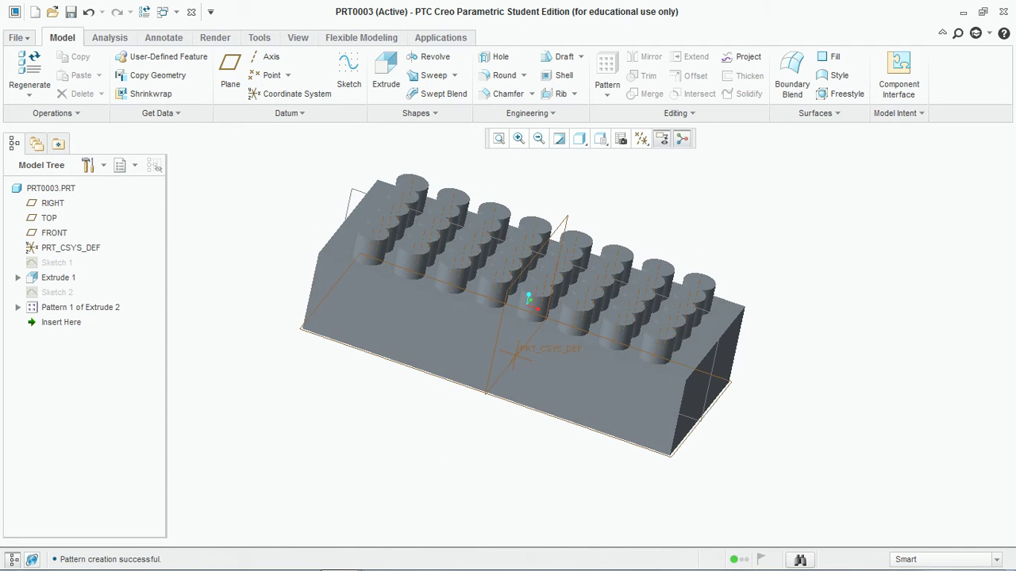
Step: Switch to part PRT0004 and start an Axis pattern of the hole about the disc's central axis
left_click(167, 12)
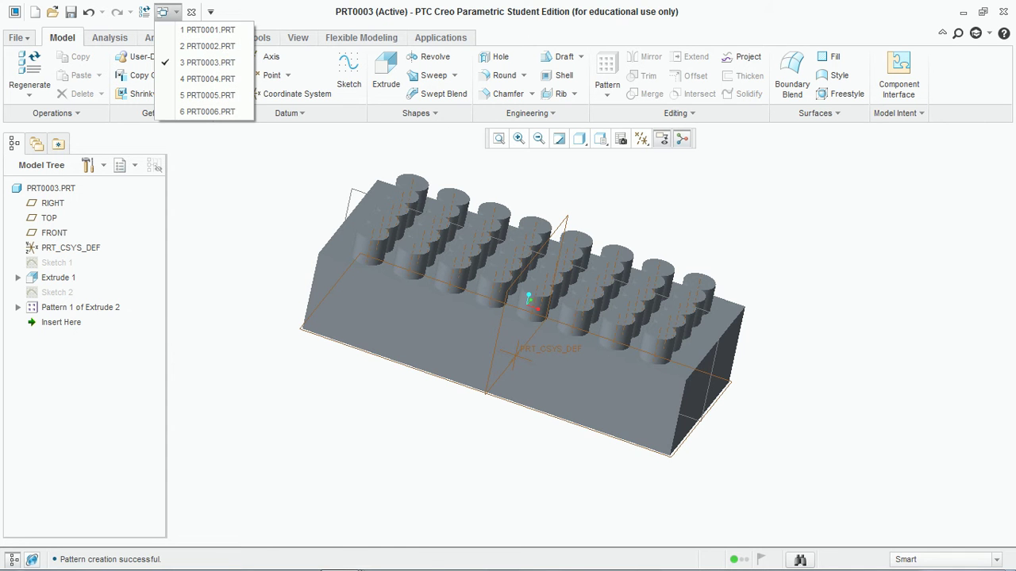
left_click(208, 79)
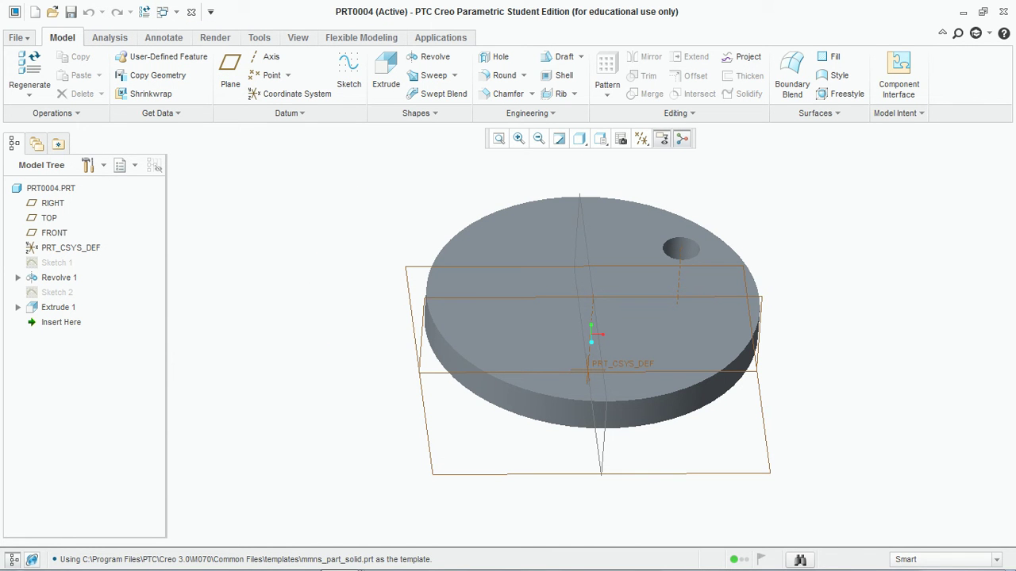
scroll(741, 173, "down", 2)
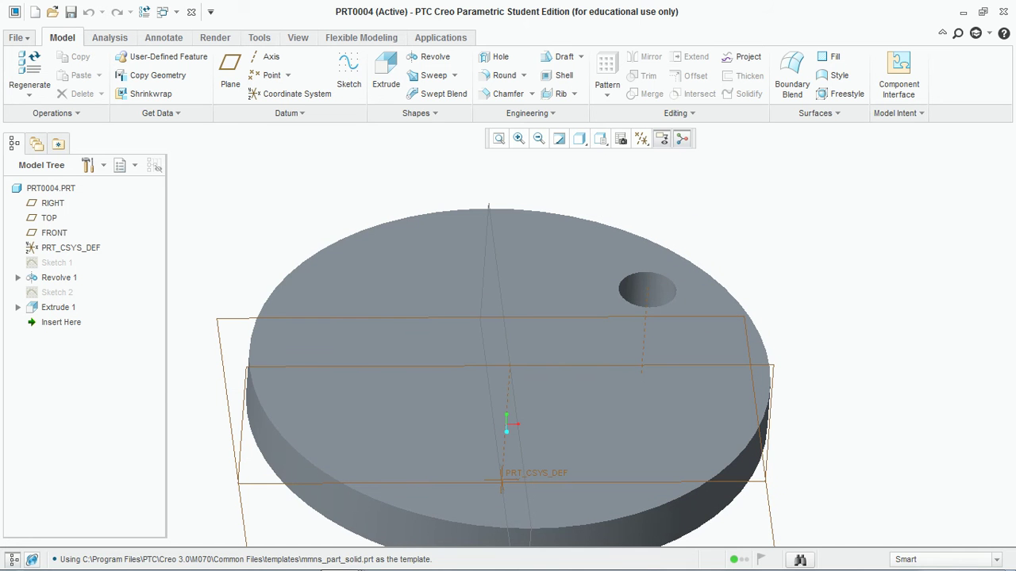
scroll(741, 167, "up", 1)
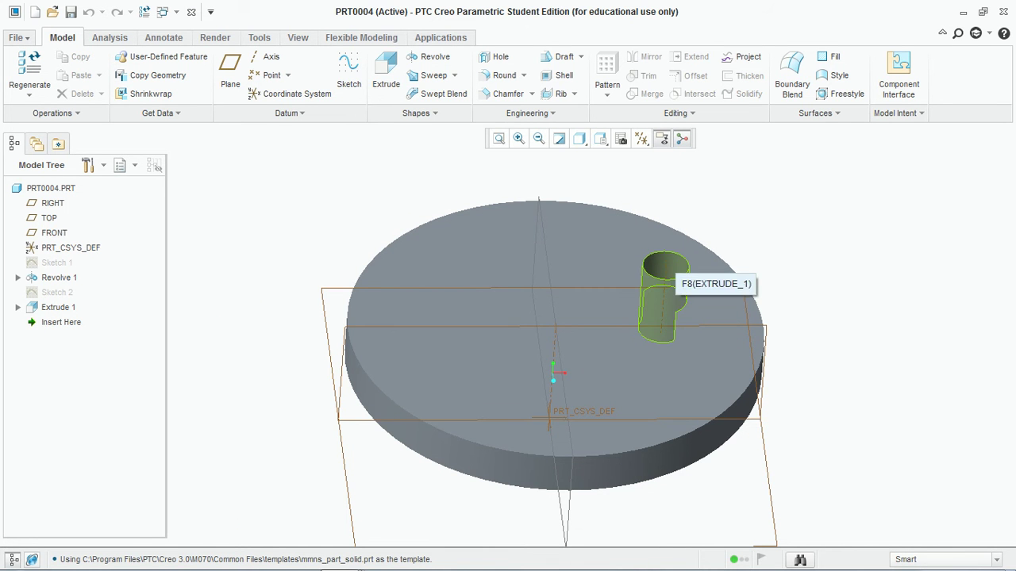
left_click(665, 294)
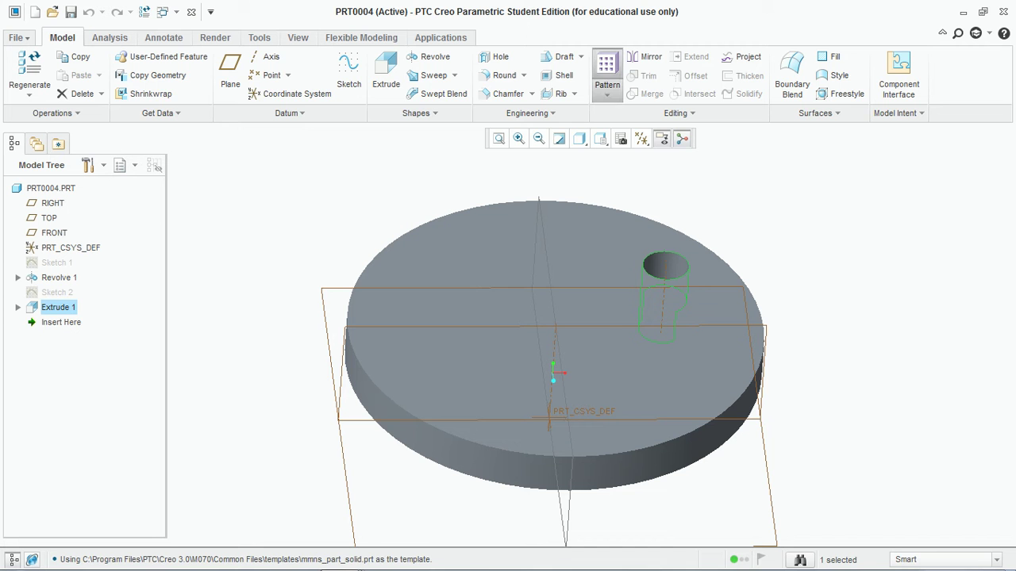
left_click(607, 73)
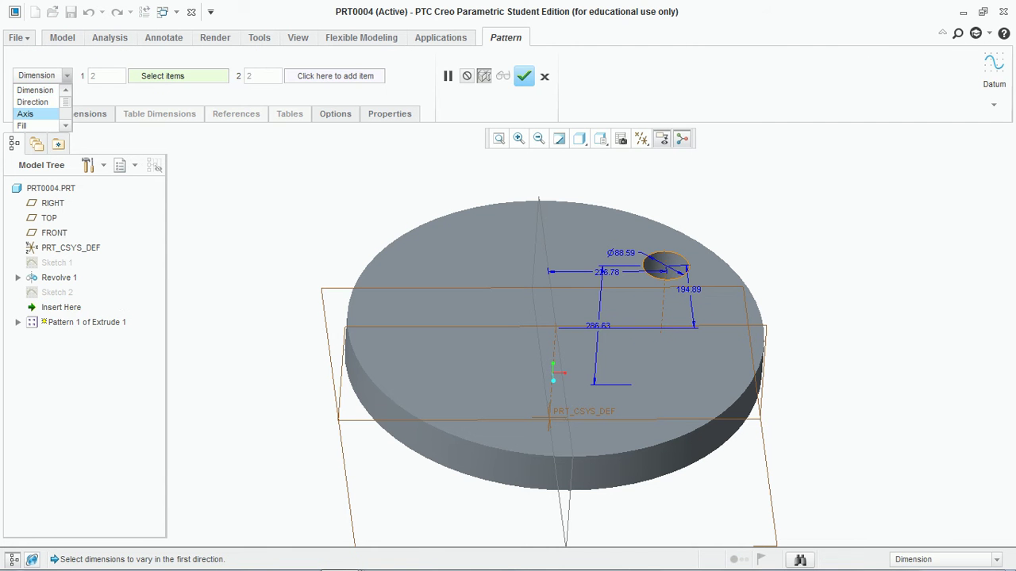
left_click(33, 114)
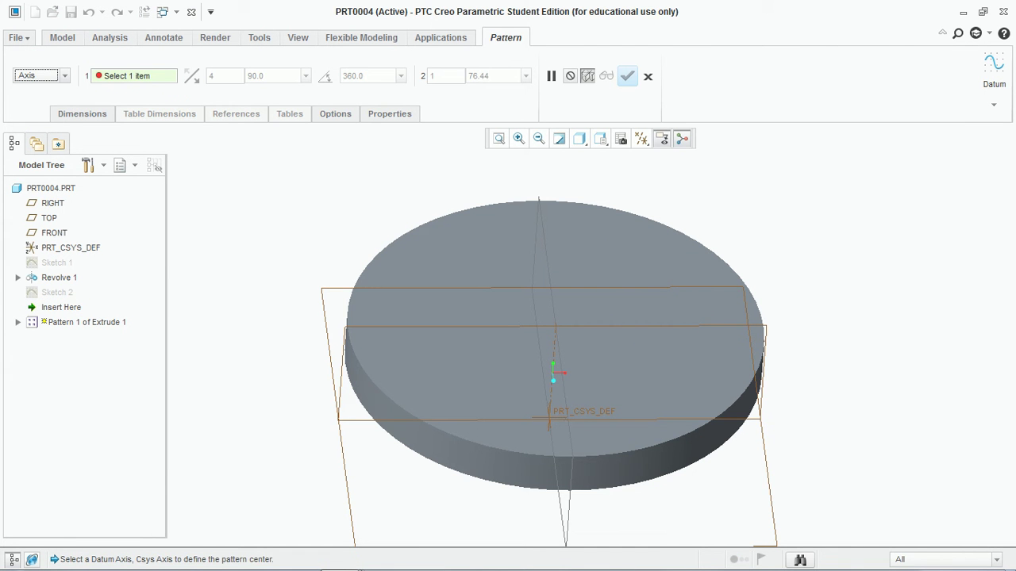
left_click(552, 379)
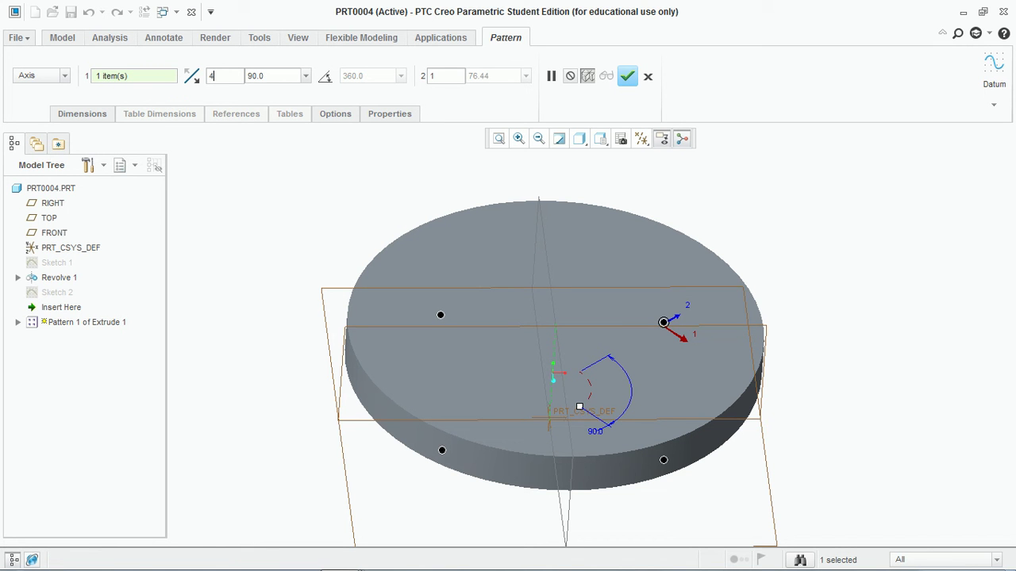
Step: Set the Axis pattern to 6 members, enter a 60° angle, apply the 360° angular extent and complete it
left_click_drag(216, 77, 194, 76)
type("6")
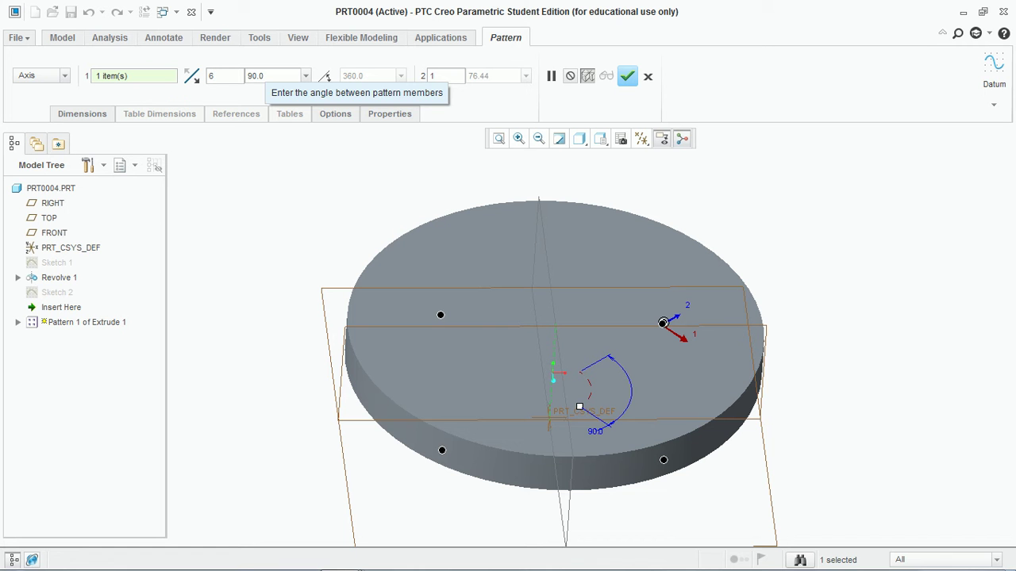
left_click_drag(265, 76, 244, 76)
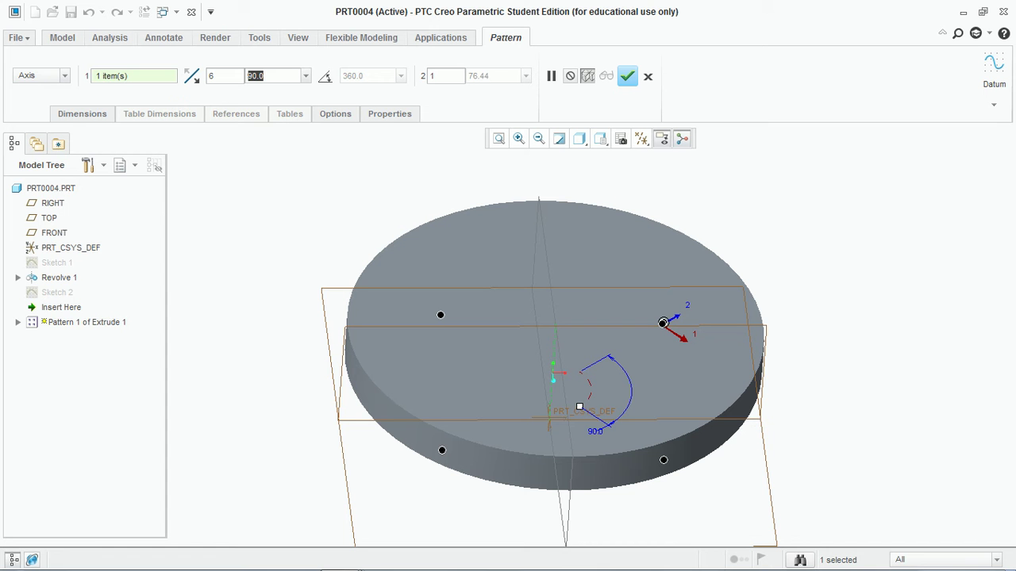
type("60")
key("Return")
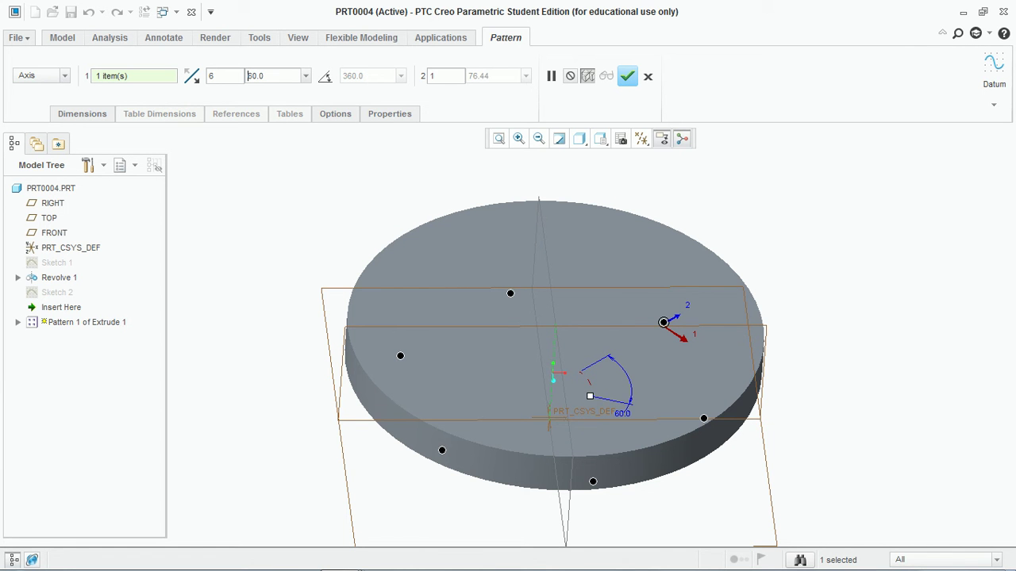
left_click(326, 76)
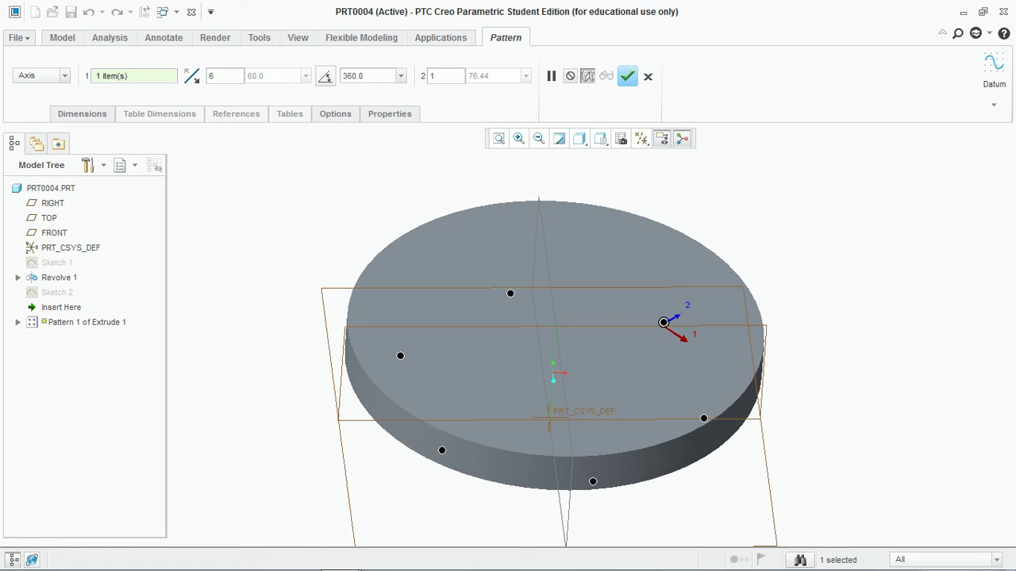
left_click(627, 76)
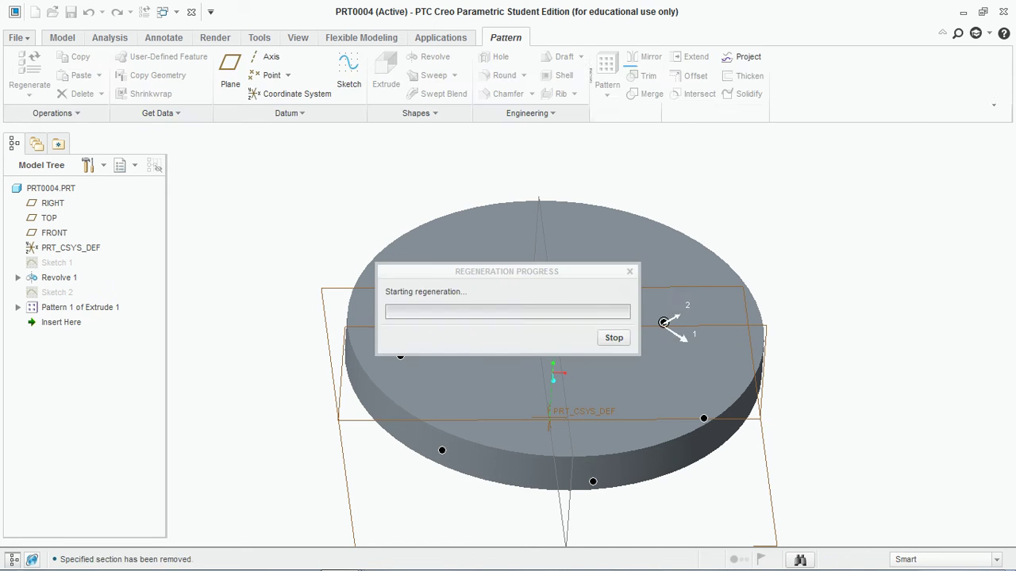
middle_click_drag(524, 412, 546, 386)
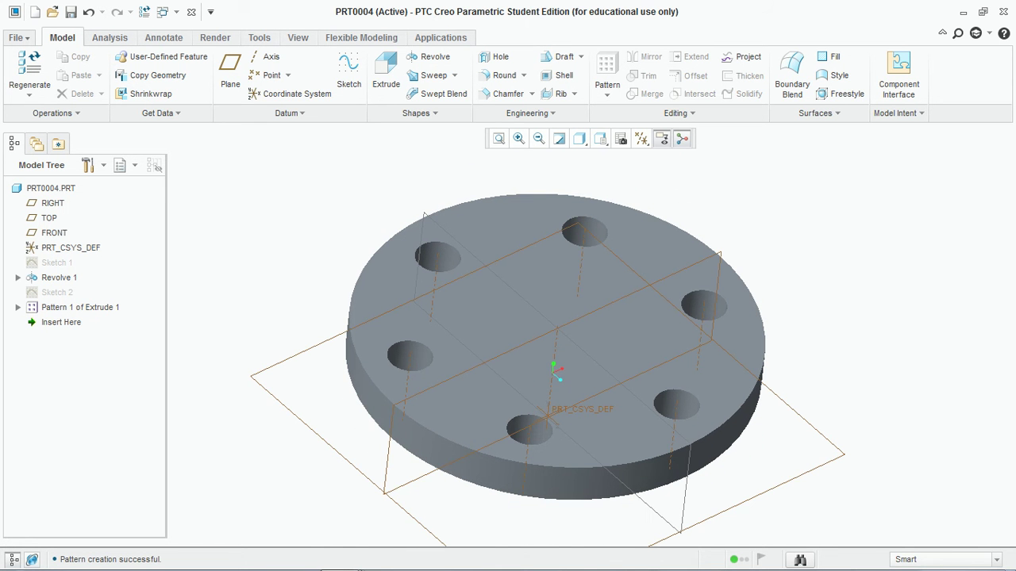
Step: Switch to part PRT0005 and start a Fill pattern of the cylinder on the block
left_click(165, 11)
left_click(205, 96)
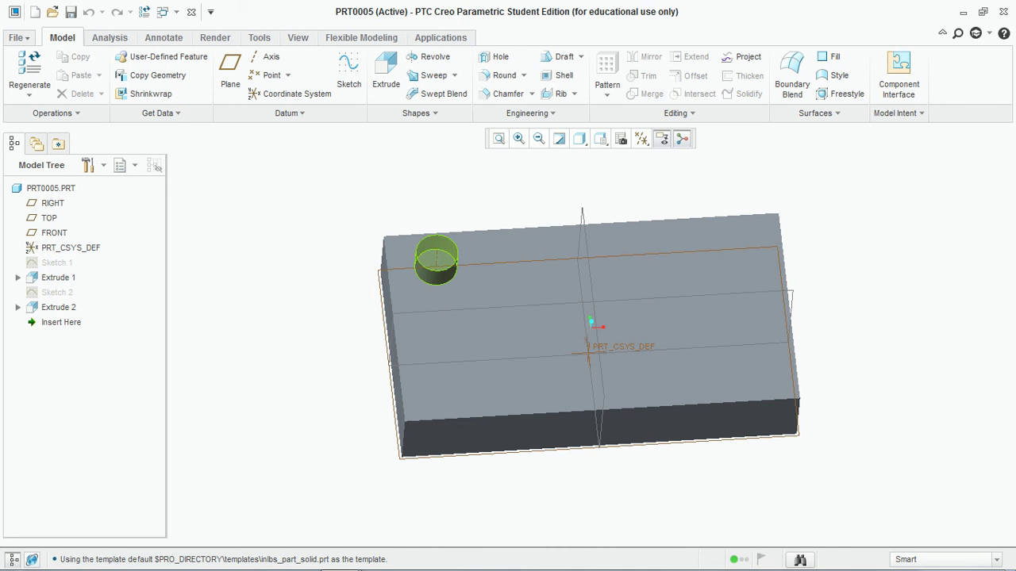
left_click(437, 275)
left_click(607, 66)
left_click(607, 70)
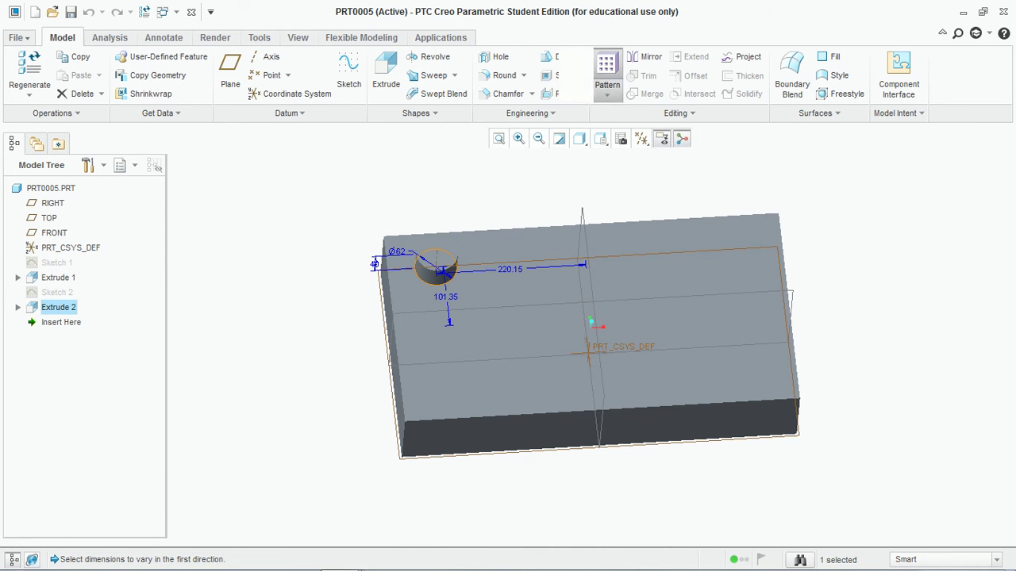
left_click(42, 75)
left_click(31, 125)
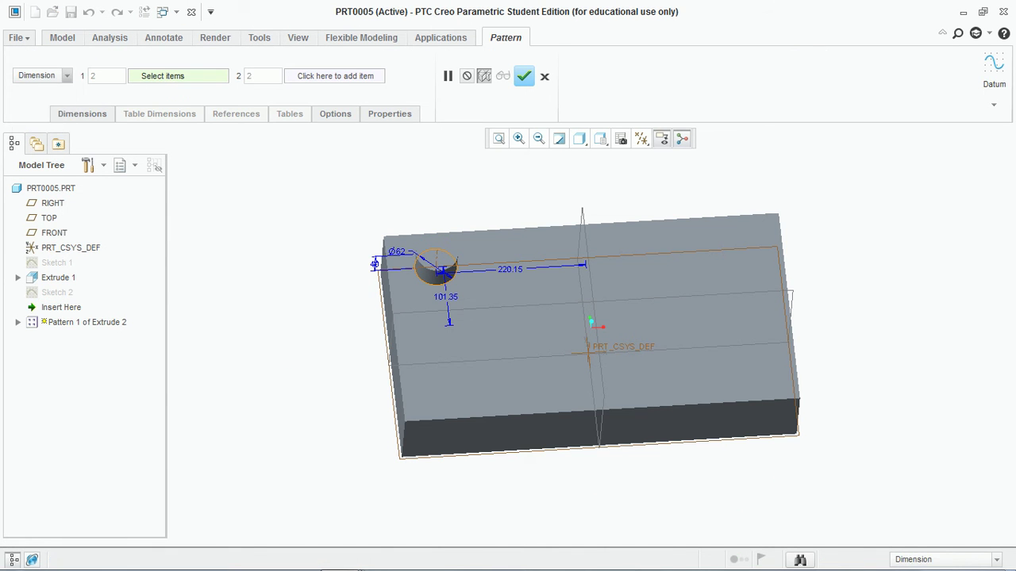
Step: Define an internal sketch for the fill area on the block's top face
left_click(235, 114)
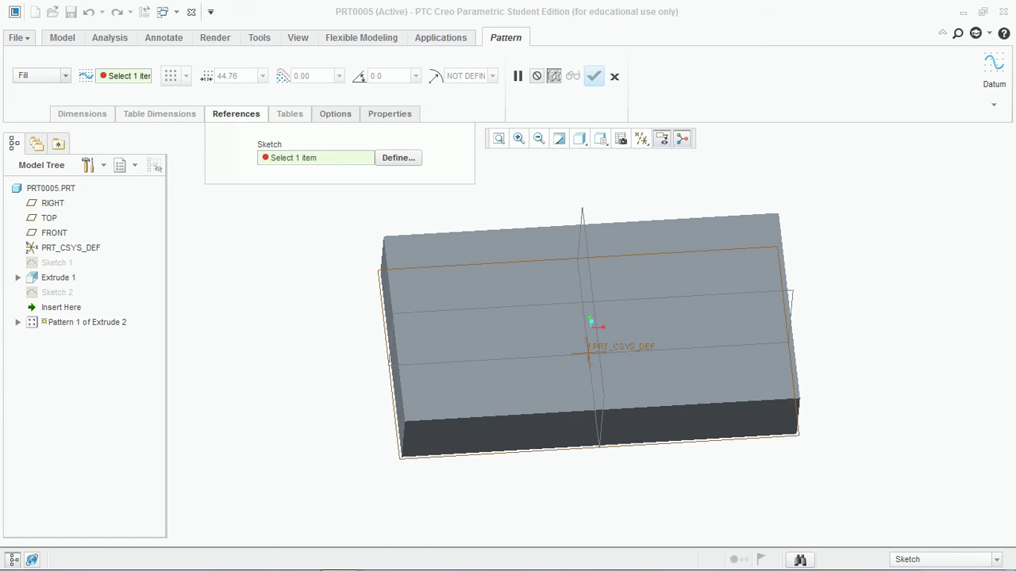
left_click(399, 158)
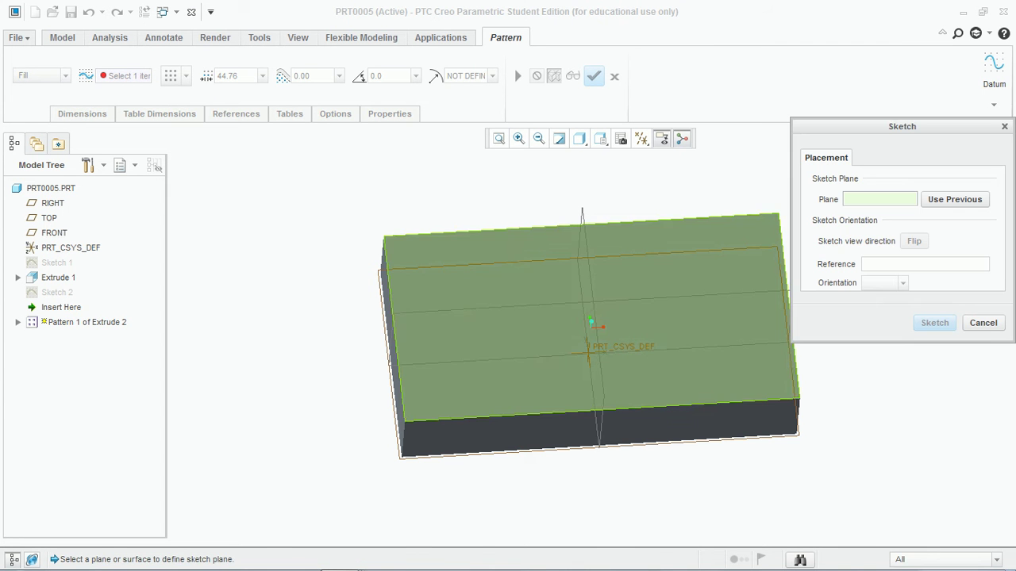
left_click(508, 294)
left_click(934, 323)
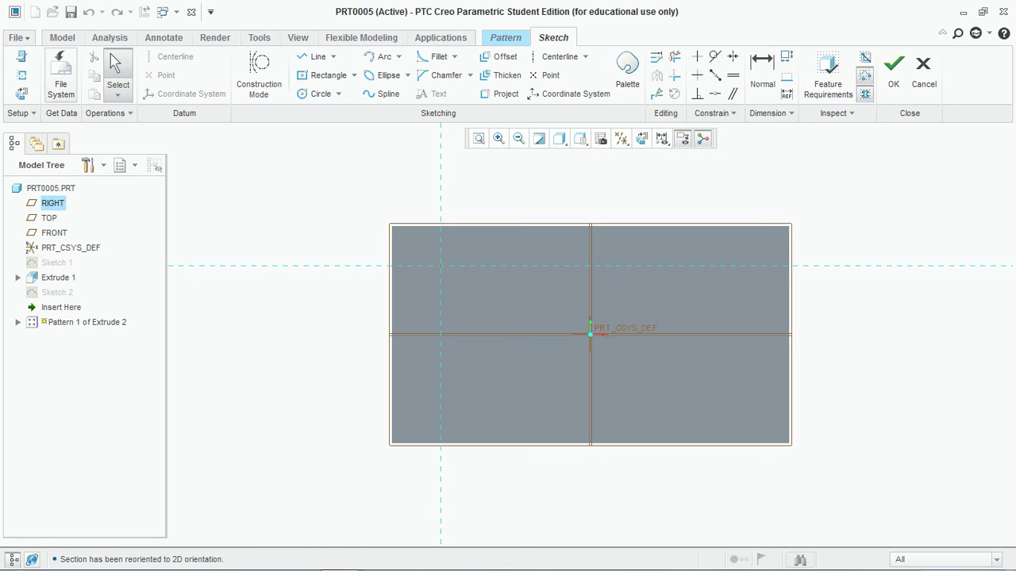
Step: Add the four outer edges of the block's top face as sketch references
left_click(23, 75)
left_click(391, 306)
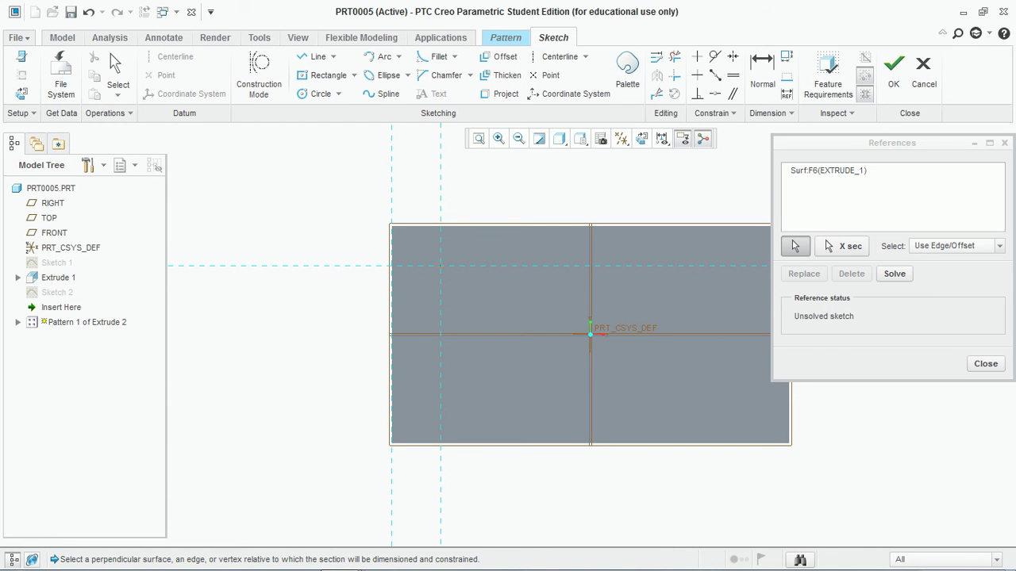
left_click(510, 226)
left_click(510, 444)
left_click(790, 413)
left_click(986, 364)
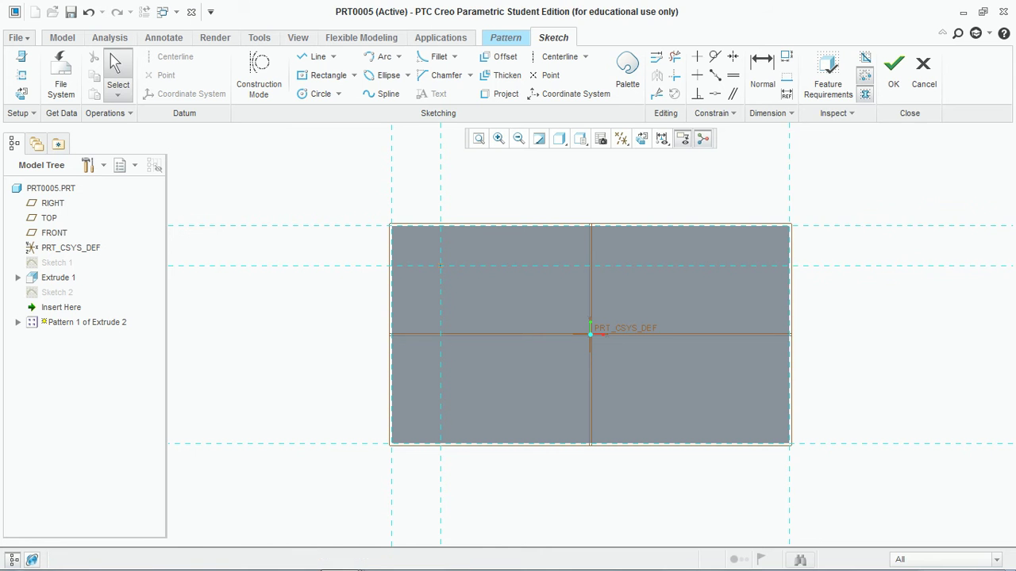
Step: Sketch a corner rectangle along the outer edges of the block's top face as the fill area and finish the sketch
left_click(328, 76)
left_click(355, 75)
left_click(349, 93)
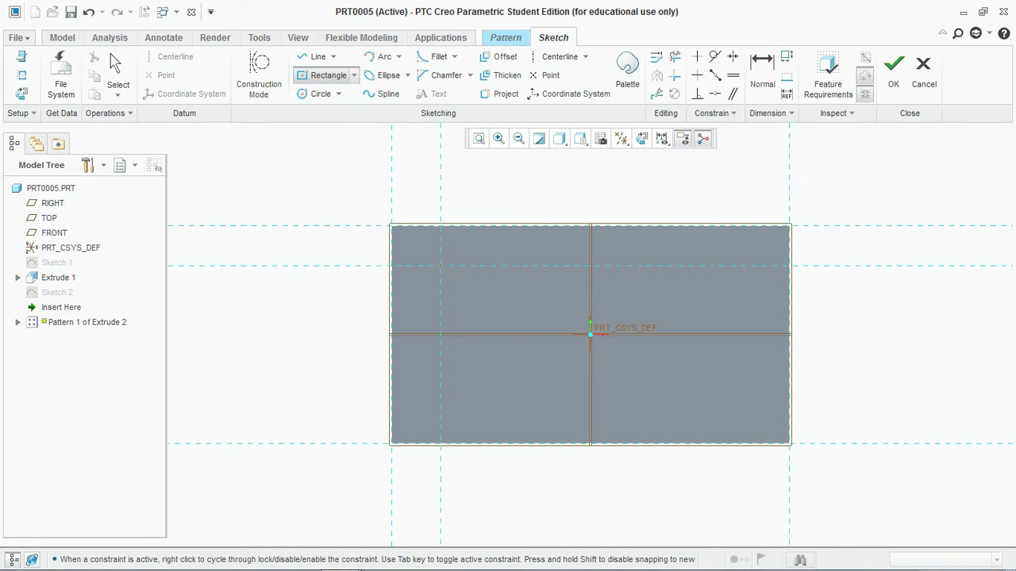
left_click(392, 226)
left_click(789, 443)
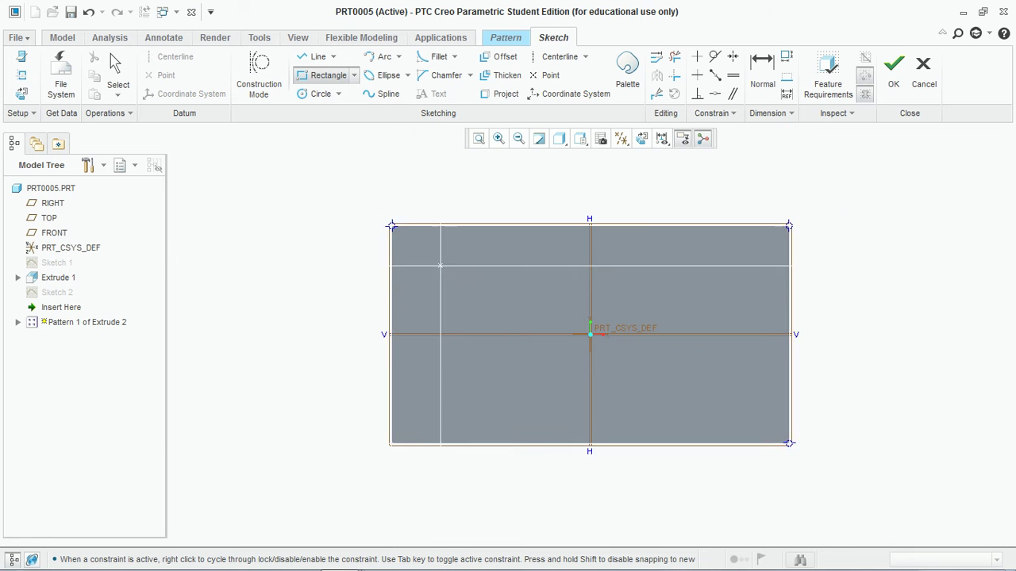
left_click(894, 72)
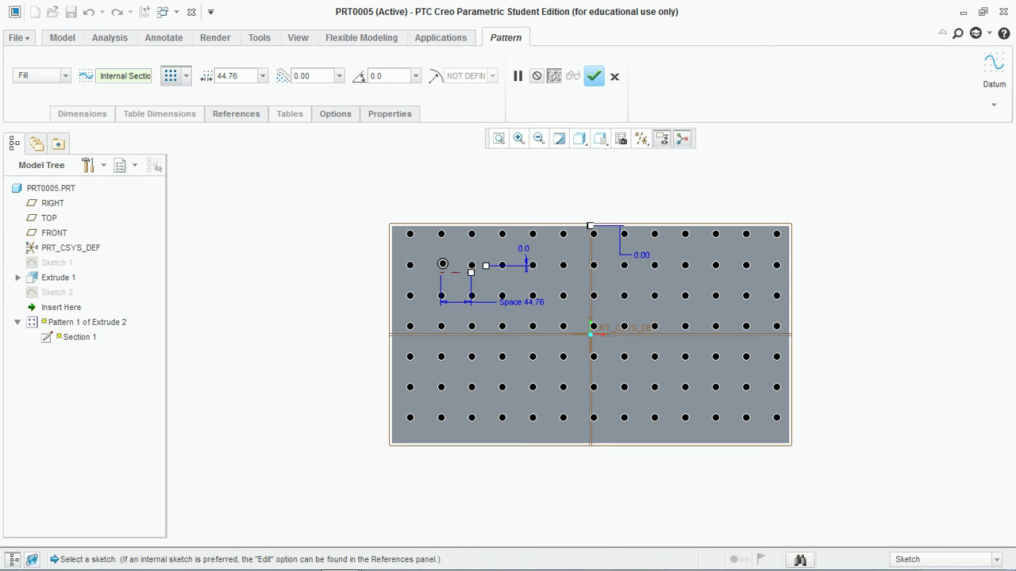
Step: Try the diamond, triangular, circular, spiral and along-curve member arrangements for the fill pattern
left_click(185, 76)
left_click(171, 119)
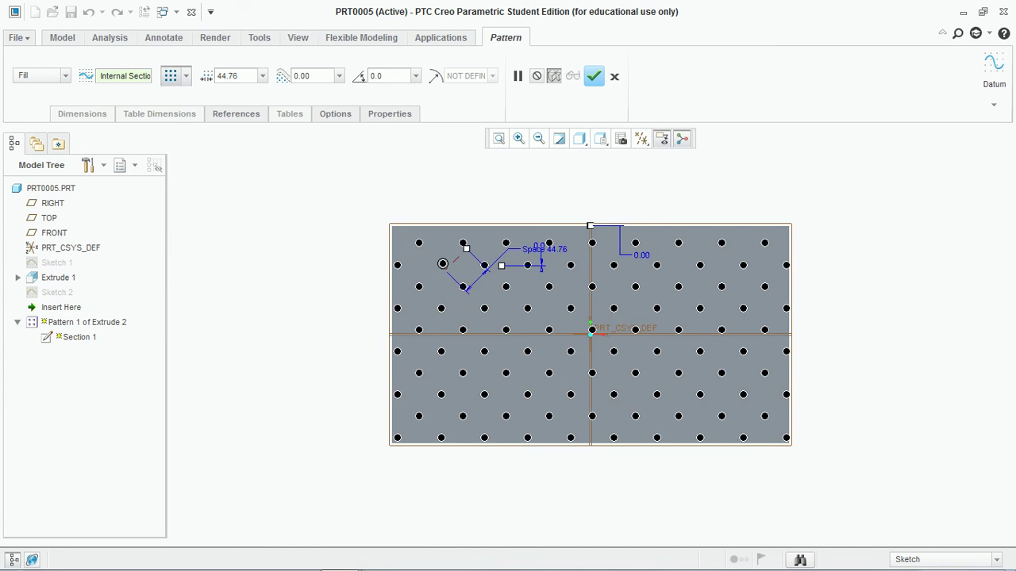
left_click(186, 77)
left_click(171, 140)
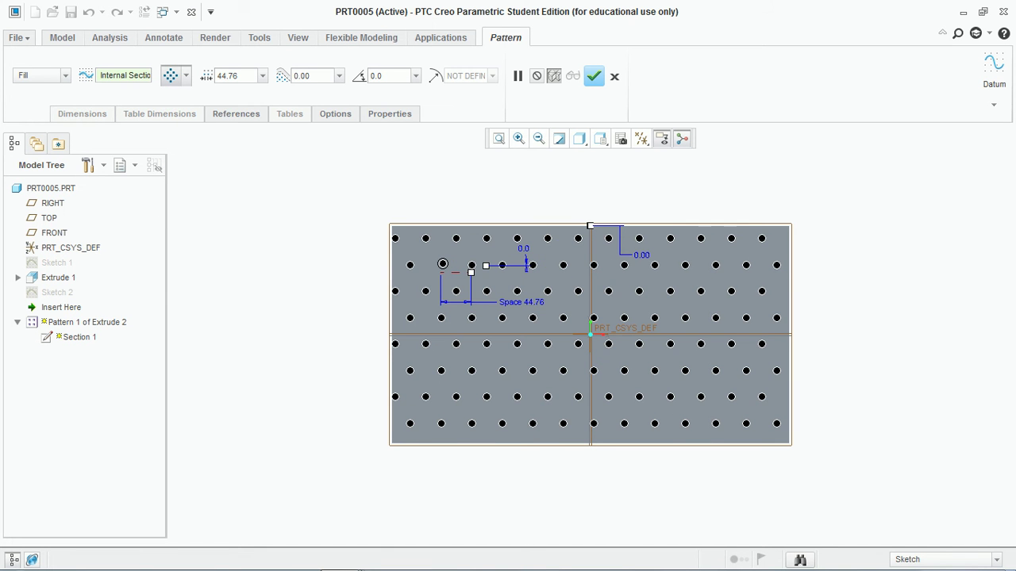
left_click(186, 75)
left_click(172, 161)
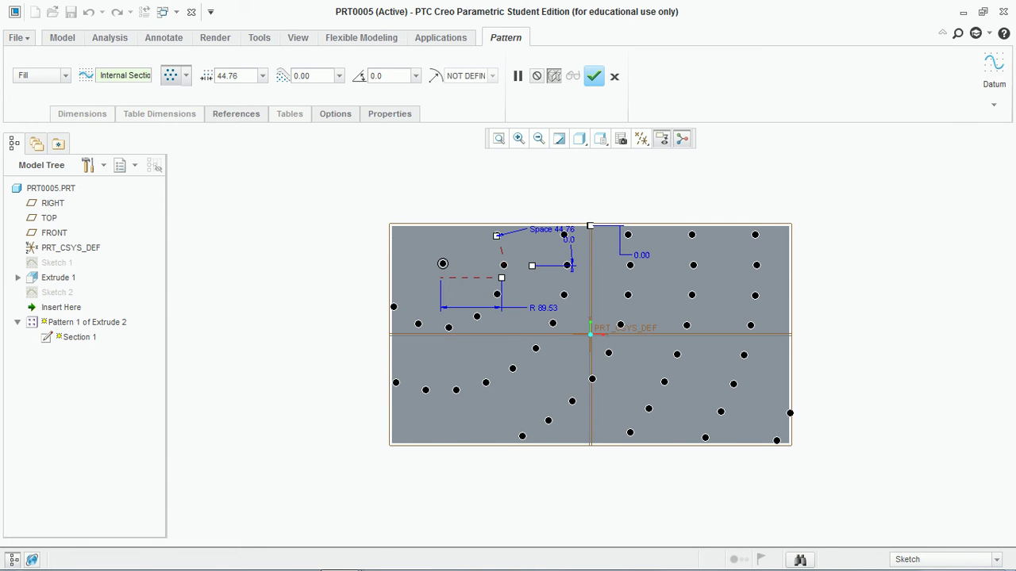
left_click(185, 75)
left_click(172, 183)
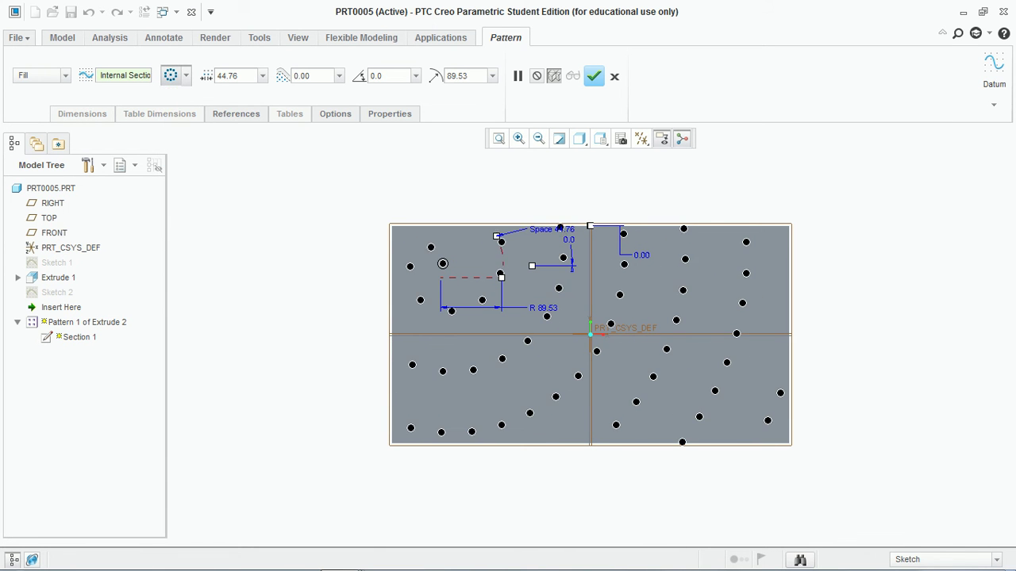
left_click(185, 76)
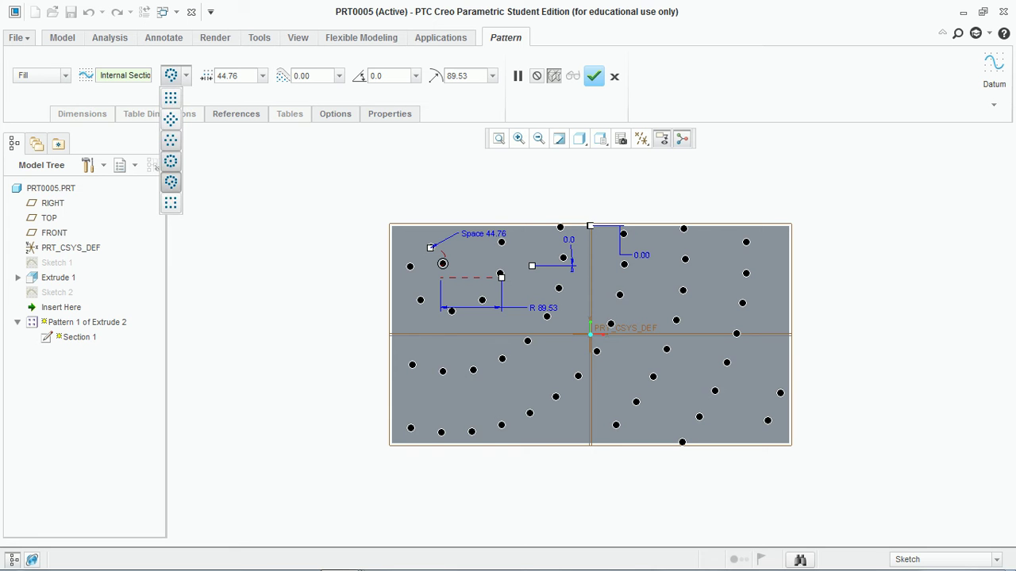
left_click(171, 204)
Step: Arrange the fill pattern in a square grid and try a member spacing of 30 before setting it to 40
double_click(228, 76)
left_click(186, 75)
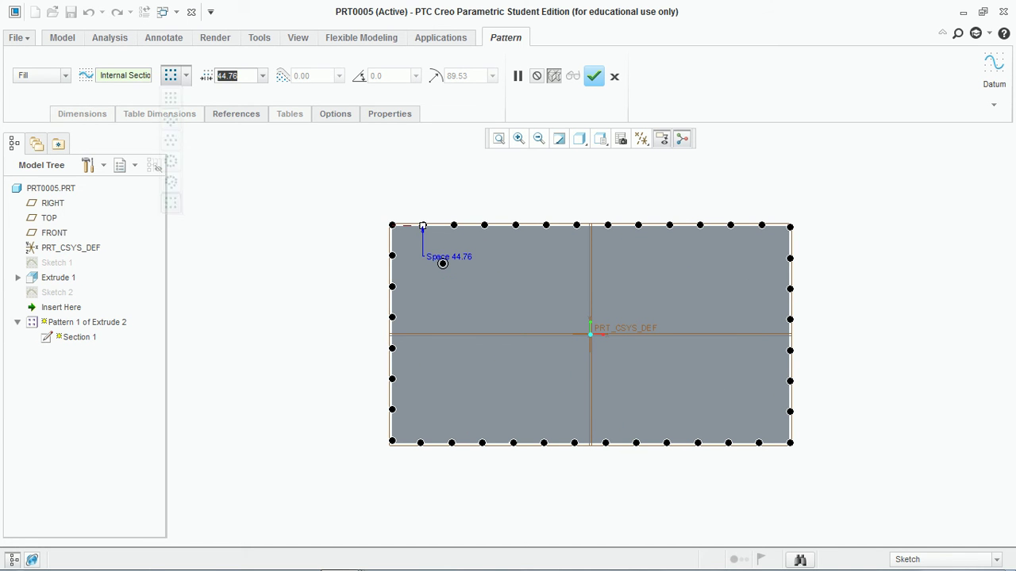
left_click(186, 75)
left_click(186, 75)
left_click(171, 98)
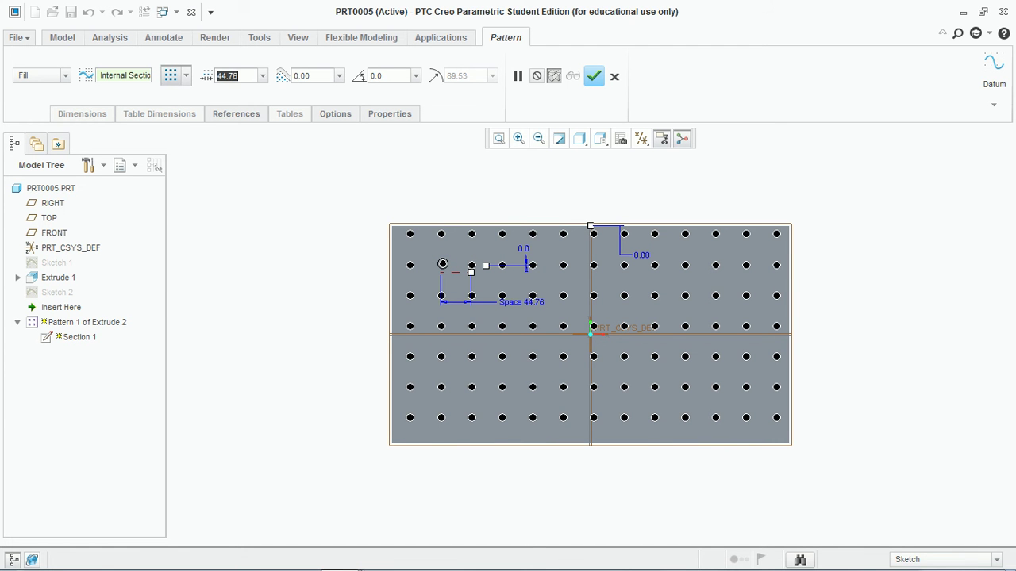
type("30")
key("Return")
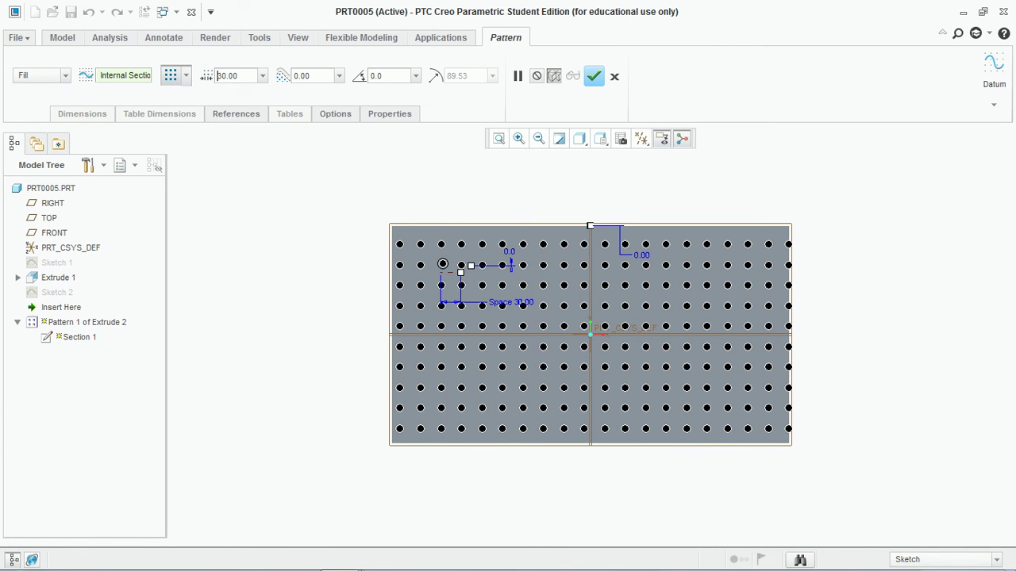
double_click(228, 77)
type("40")
key("Return")
Step: Set the fill grid's rotation angle to 45° and complete the pattern
double_click(377, 76)
double_click(381, 76)
left_click(383, 76)
double_click(381, 76)
type("45")
key("Return")
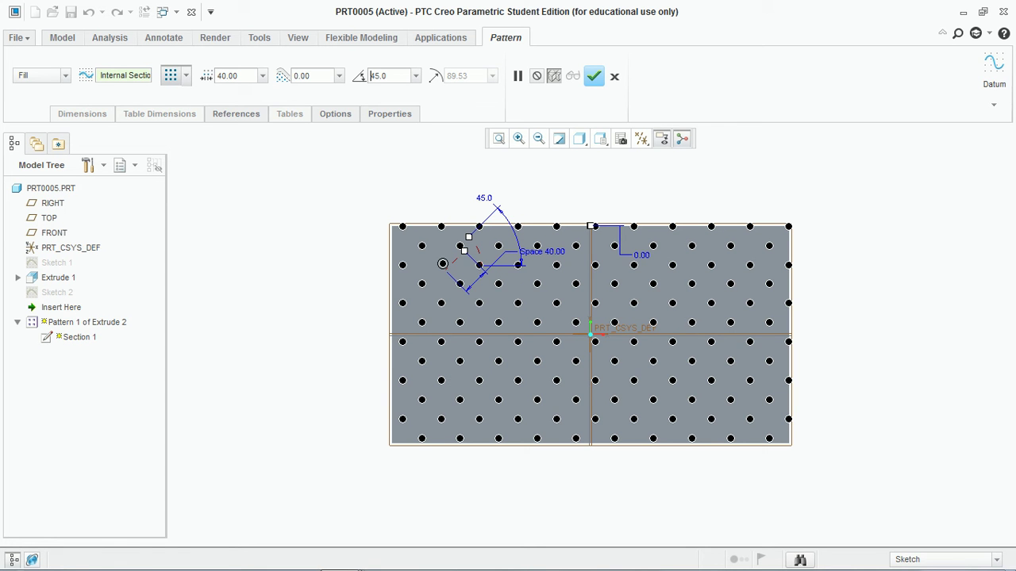
left_click(594, 76)
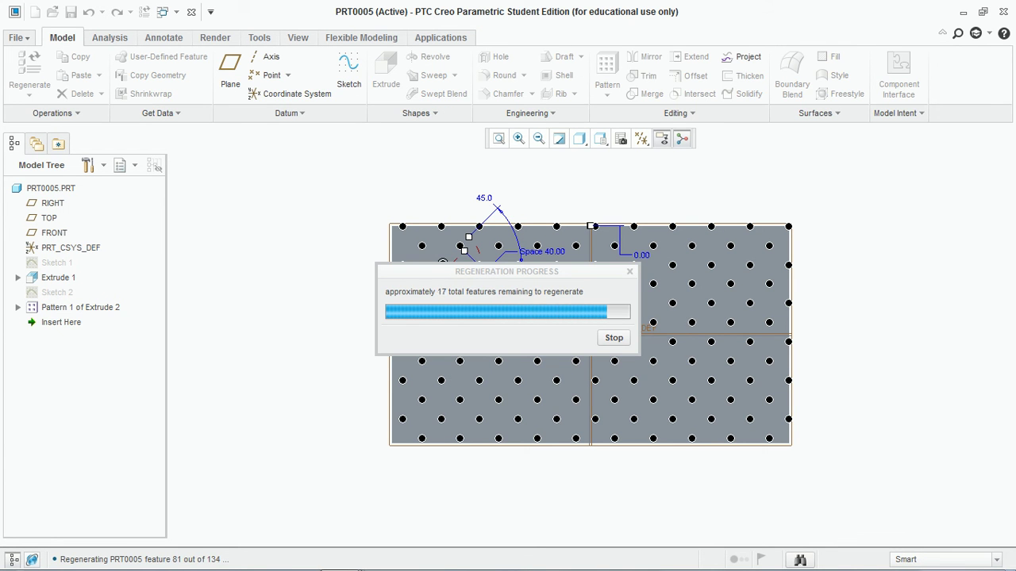
Step: Switch to part PRT0006
left_click(842, 349)
middle_click_drag(842, 349, 667, 369)
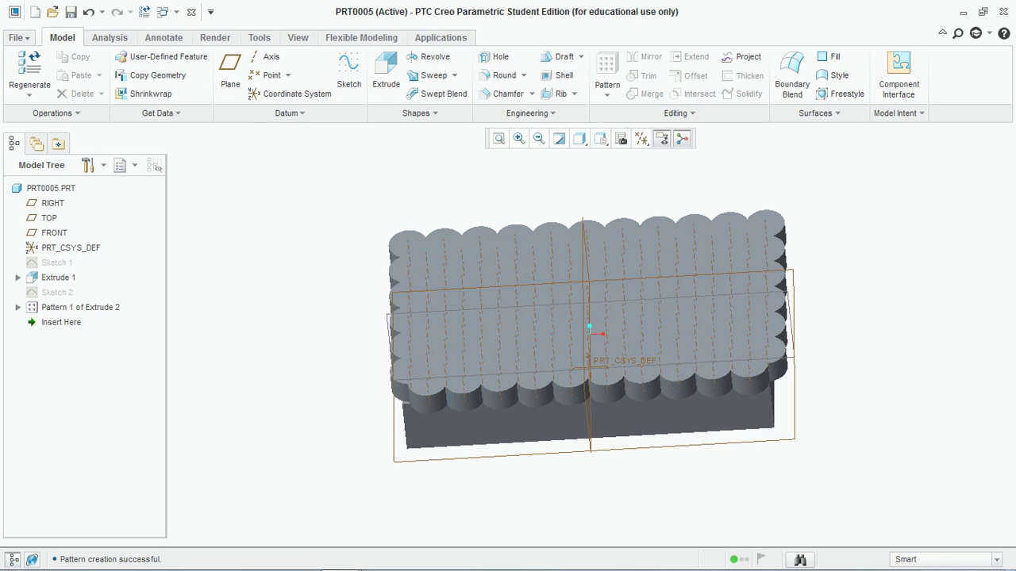
left_click(168, 12)
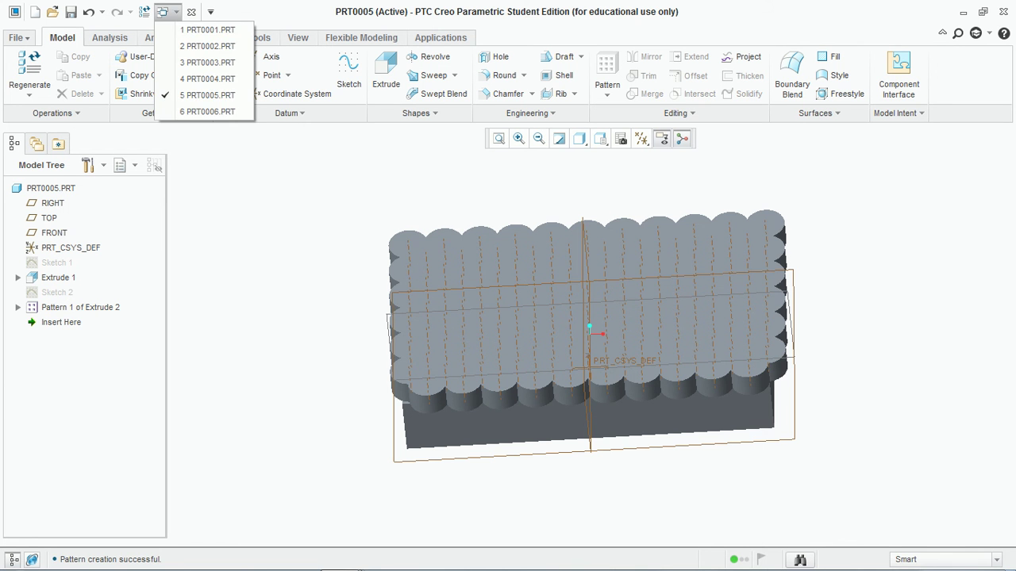
left_click(207, 111)
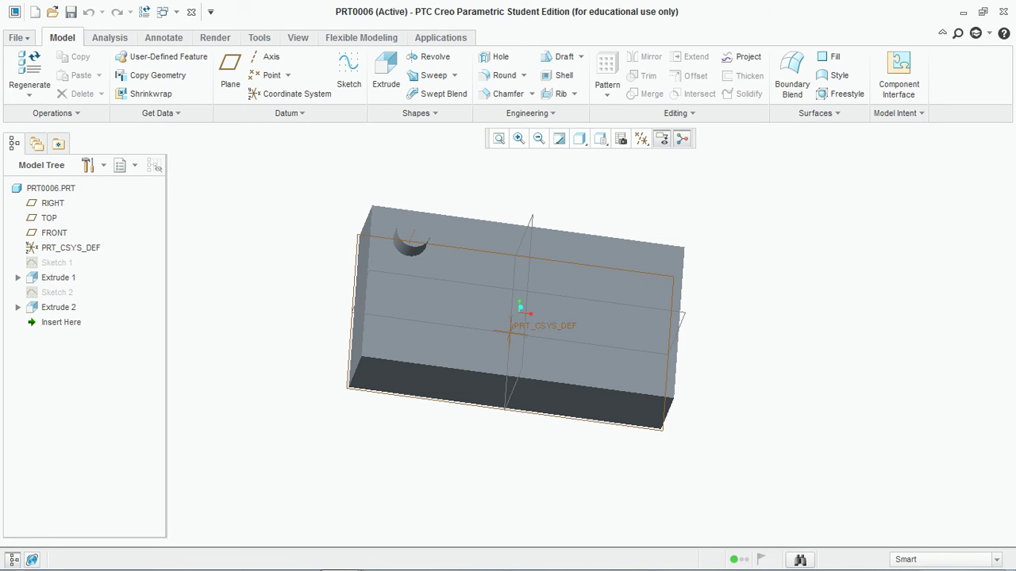
Step: Start a Curve pattern of the cylinder on the block
left_click(411, 242)
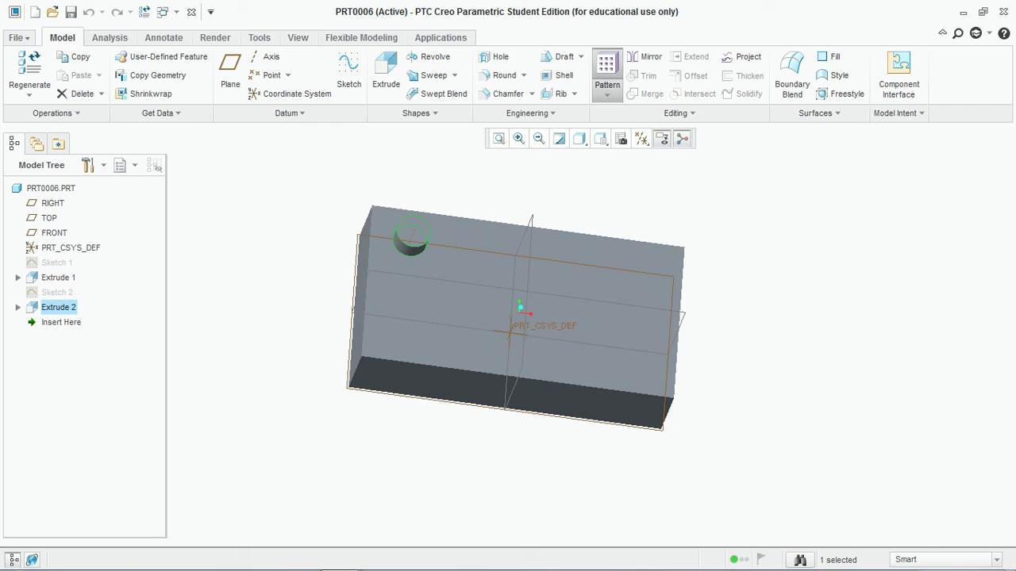
left_click(607, 68)
left_click(19, 38)
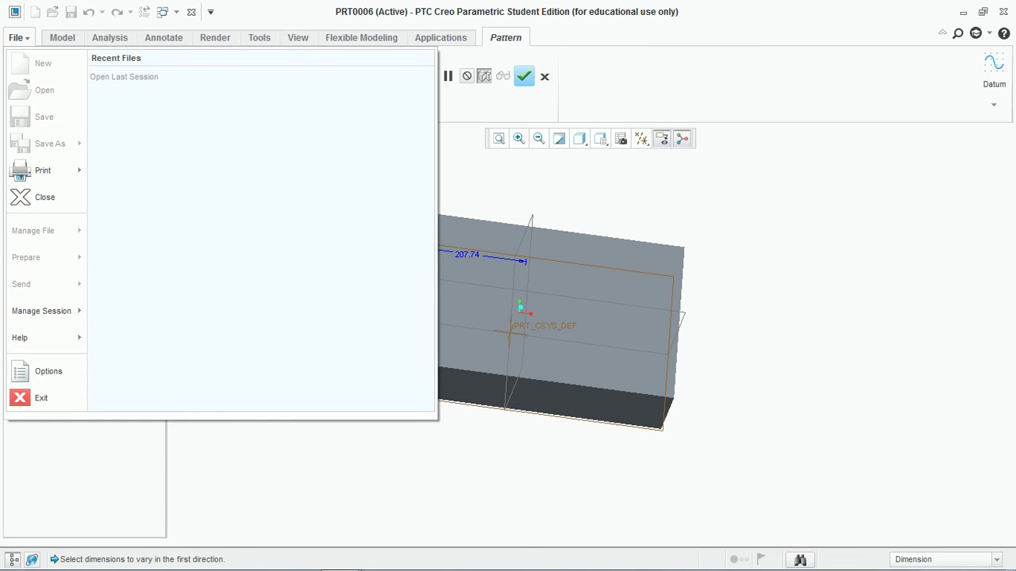
left_click(19, 38)
left_click(67, 76)
left_click_drag(66, 102, 66, 114)
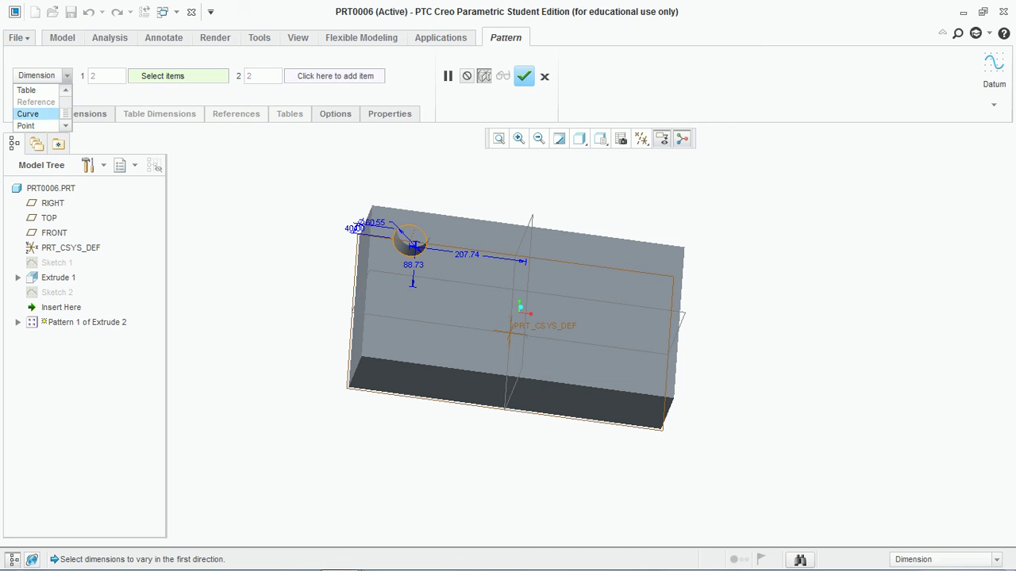
key("Return")
Step: Define an internal sketch for the pattern curve on the block's top face, oriented to the sketch view
left_click(237, 114)
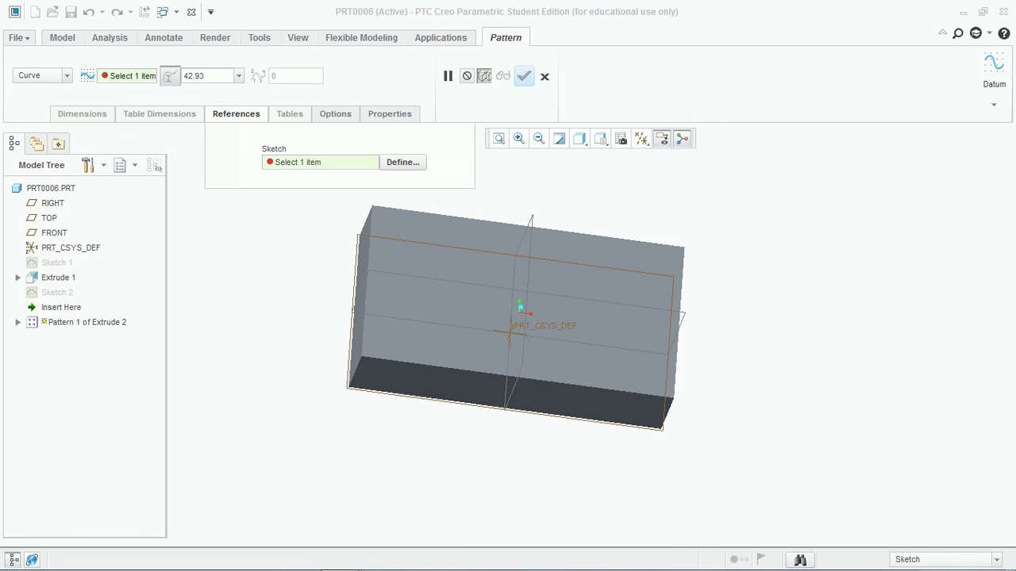
left_click(403, 162)
left_click(468, 270)
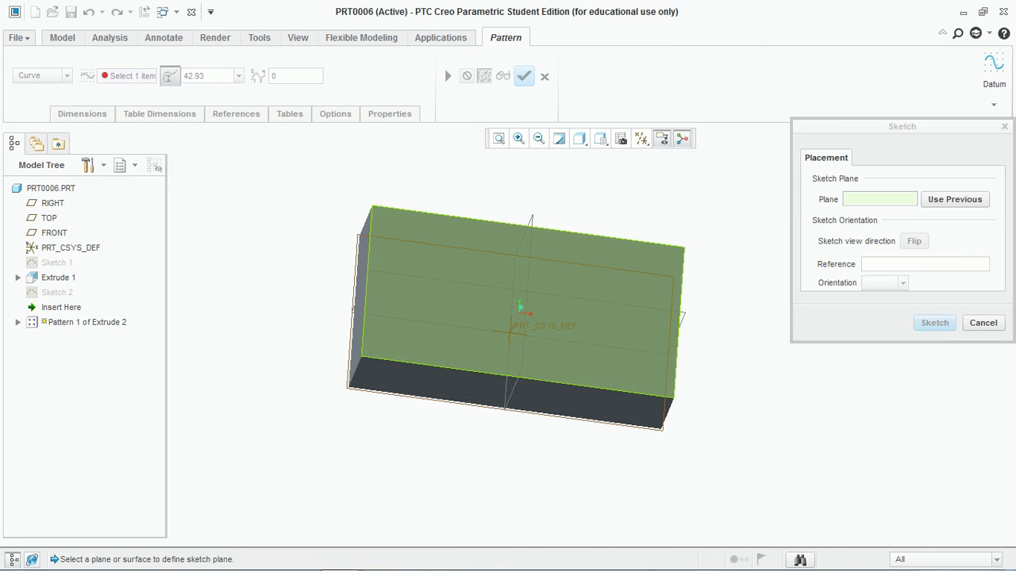
left_click(935, 322)
left_click(641, 138)
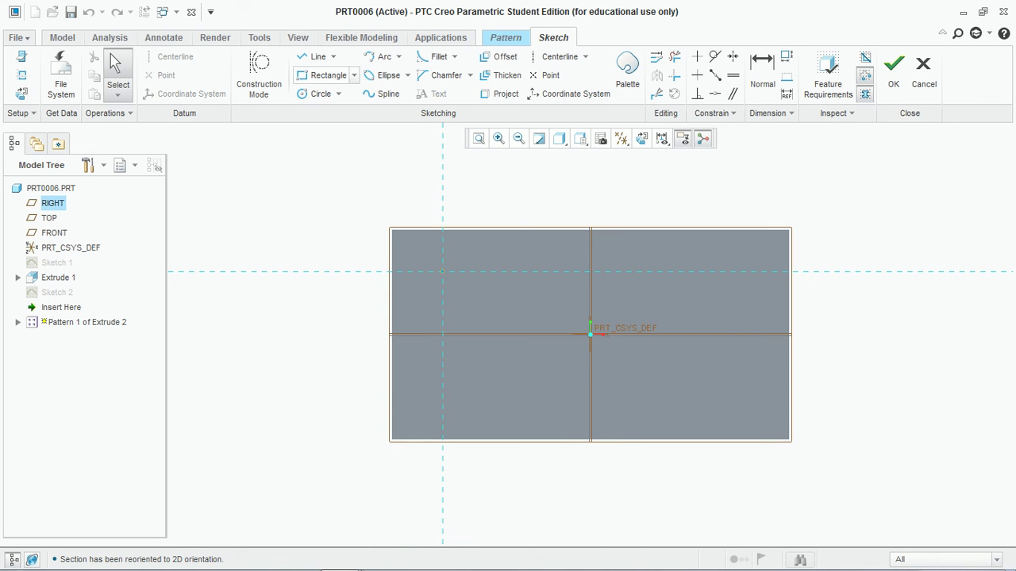
Step: Sketch a wavy four-point spline across the lower half of the block's top face and finish the sketch
left_click(381, 93)
left_click(442, 271)
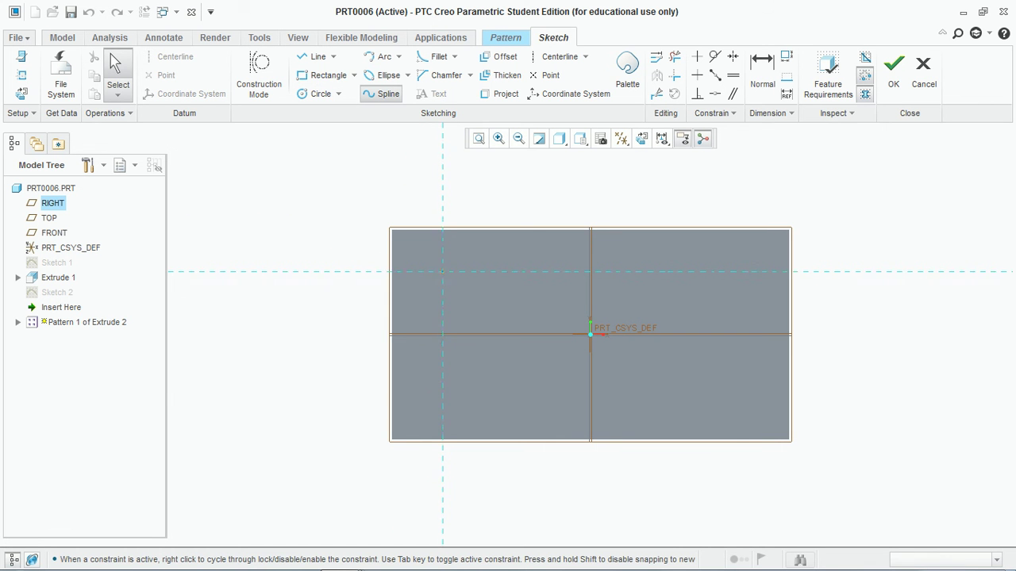
left_click(426, 386)
left_click(517, 354)
left_click(648, 388)
left_click(707, 364)
middle_click(708, 364)
middle_click(708, 364)
left_click(893, 72)
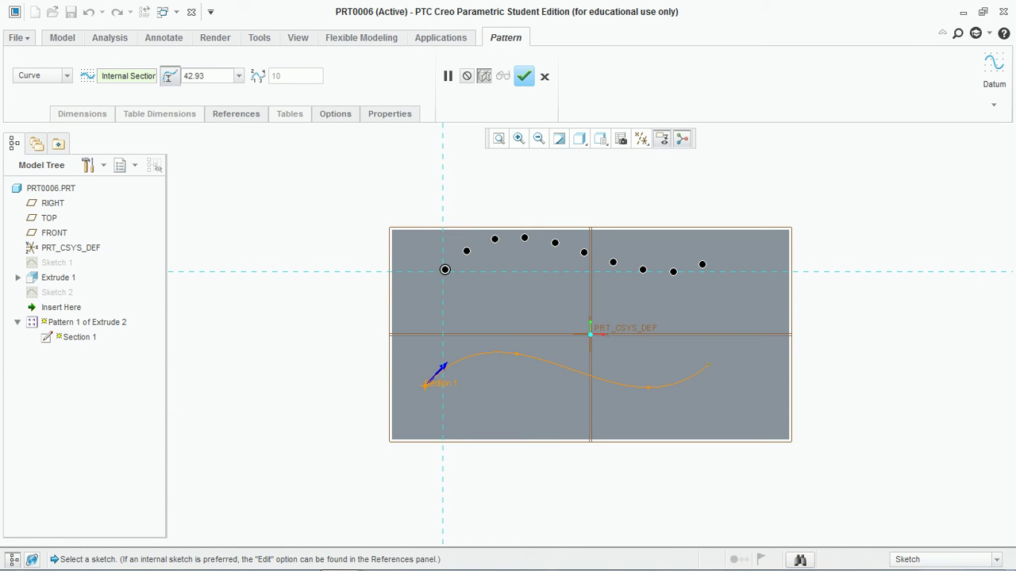
Step: Set the curve pattern's member spacing to 50 and complete the pattern
double_click(195, 76)
type("50")
key("Return")
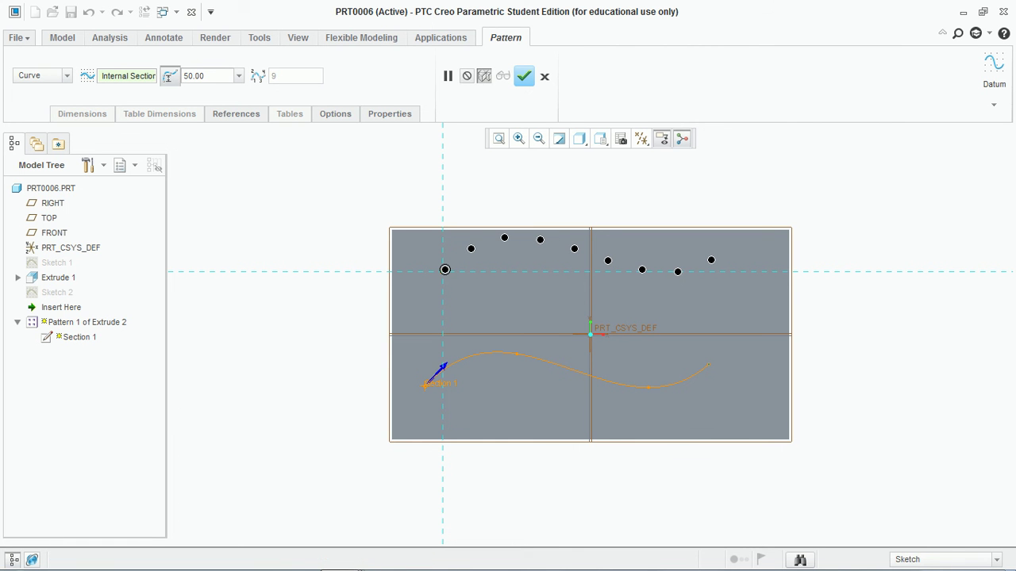
left_click(524, 76)
mouse_move(698, 381)
middle_mouse_down()
mouse_move(698, 253)
mouse_move(718, 369)
mouse_move(700, 366)
middle_mouse_up()
mouse_move(590, 334)
middle_mouse_down()
mouse_move(568, 314)
mouse_move(598, 337)
middle_mouse_up()
Step: Undo the curve pattern of the cylinder
left_click(80, 307)
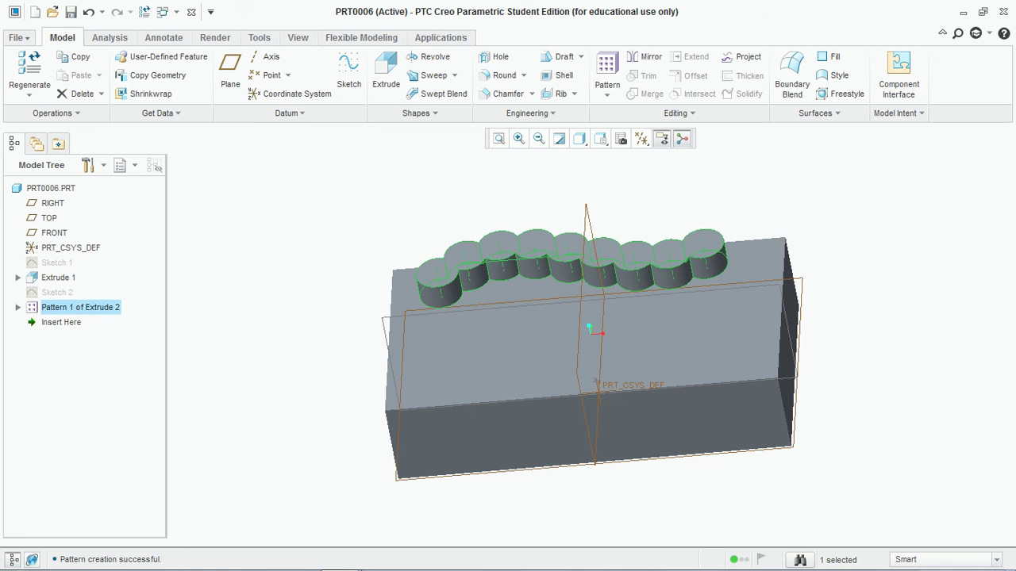
key("ctrl+z")
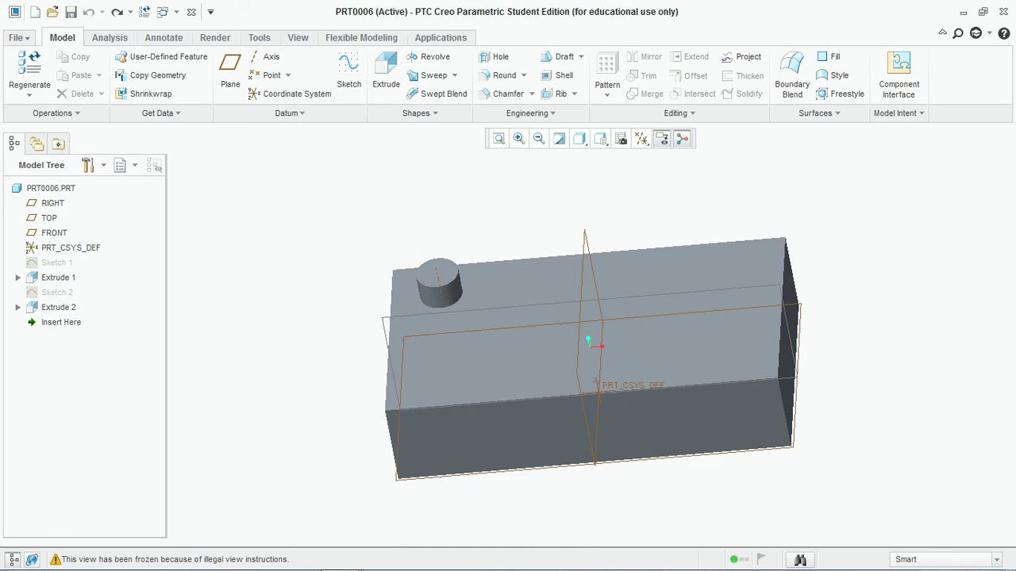
middle_click_drag(571, 349, 594, 356)
Step: Start a Point pattern of the cylinder and define its internal sketch on the block's top face
left_click(435, 287)
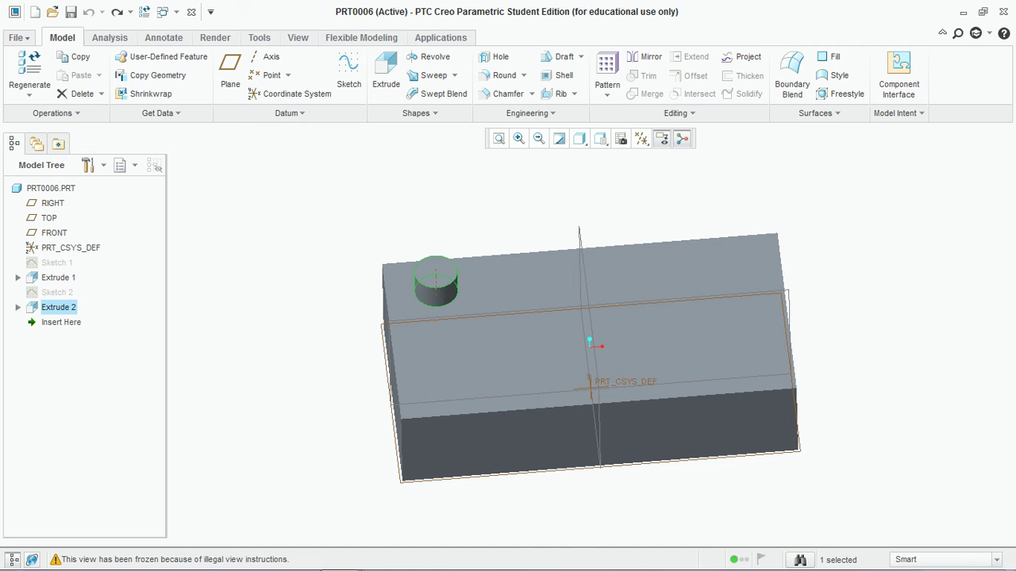
left_click(607, 76)
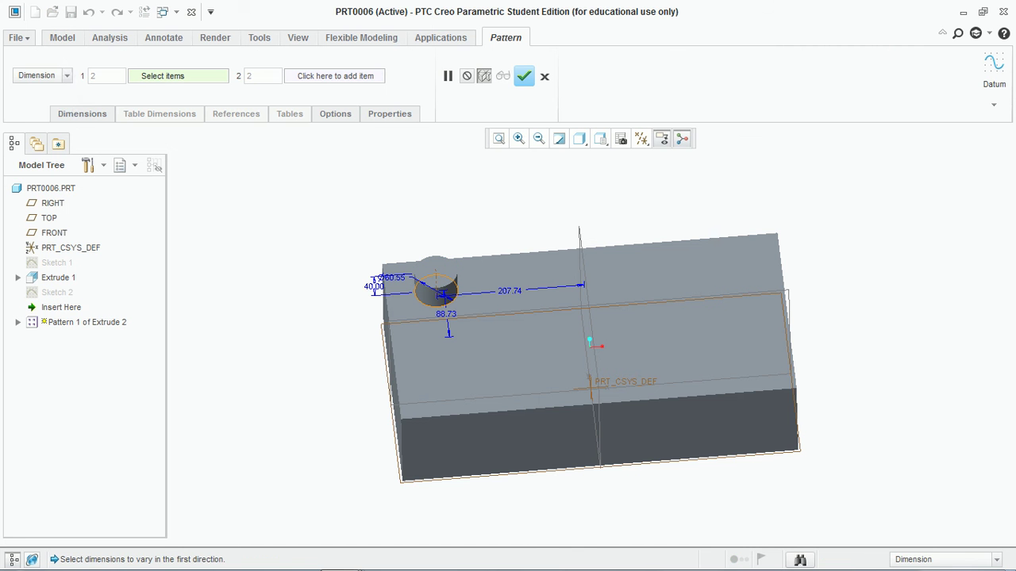
left_click_drag(66, 98, 66, 115)
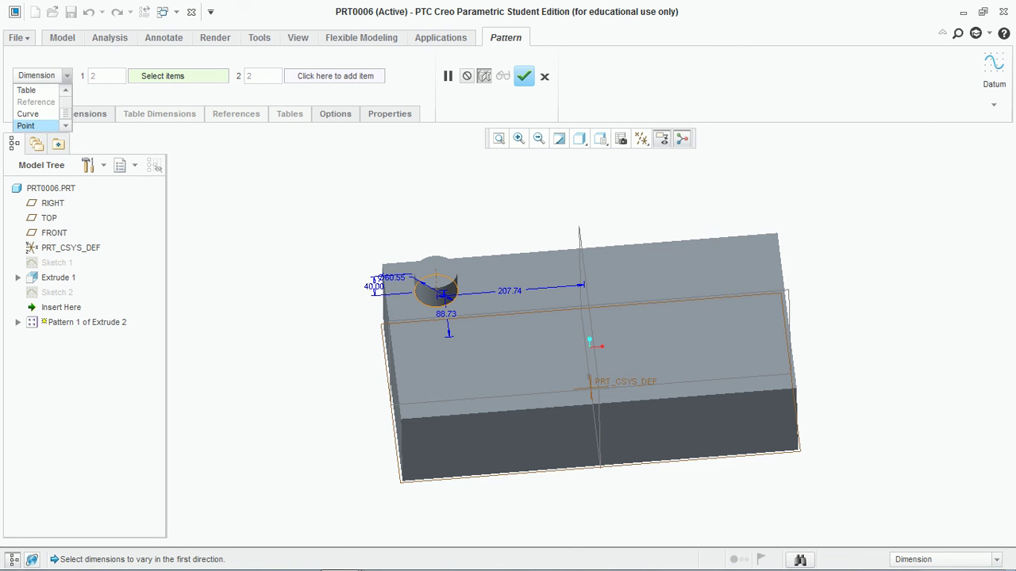
left_click(29, 126)
left_click(235, 114)
left_click(403, 162)
left_click(547, 338)
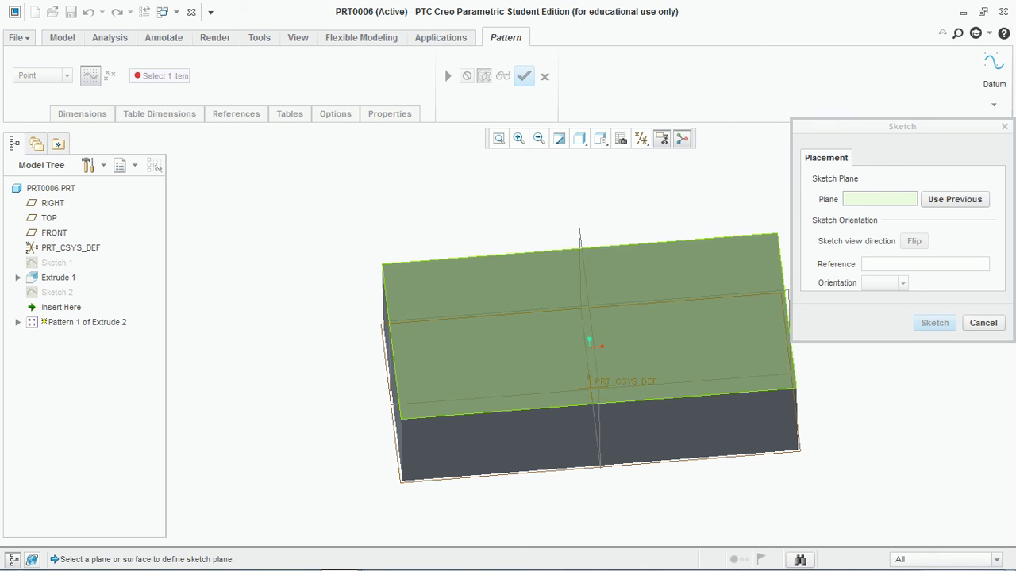
left_click(934, 323)
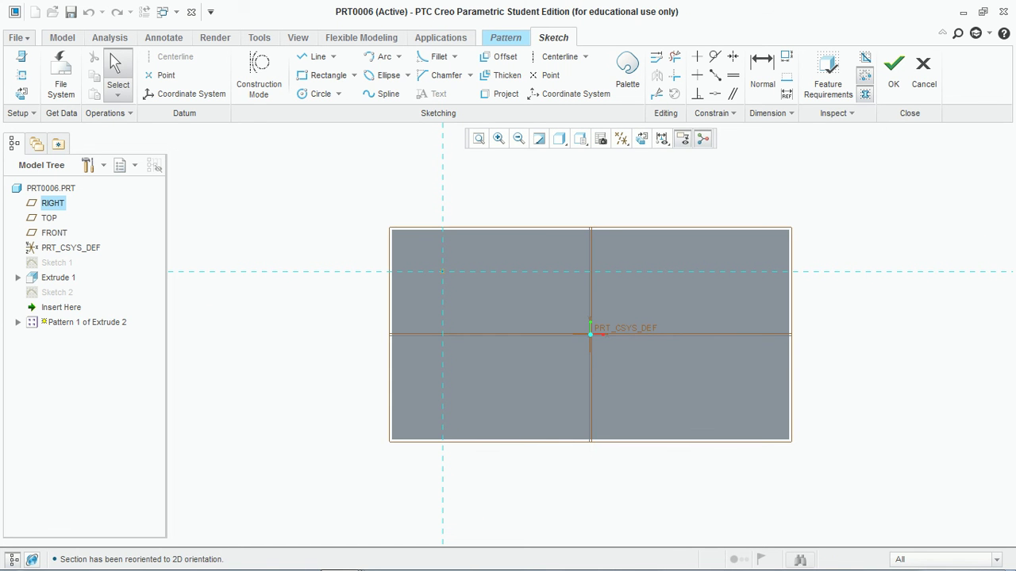
Step: Place four scattered datum points, two in each half of the block's top face, and finish the sketch
left_click(160, 76)
left_click(506, 376)
left_click(699, 365)
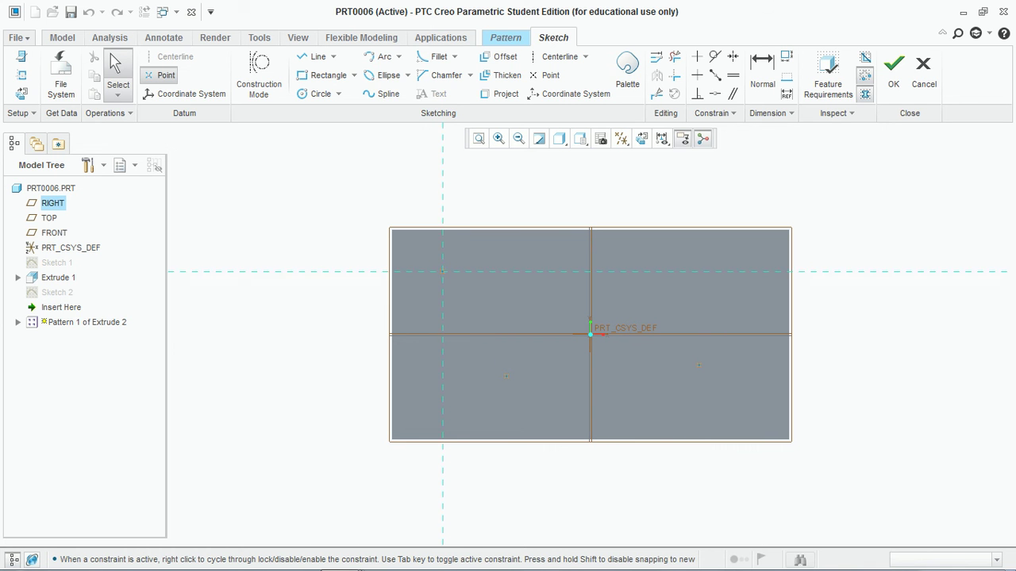
left_click(681, 255)
left_click(606, 299)
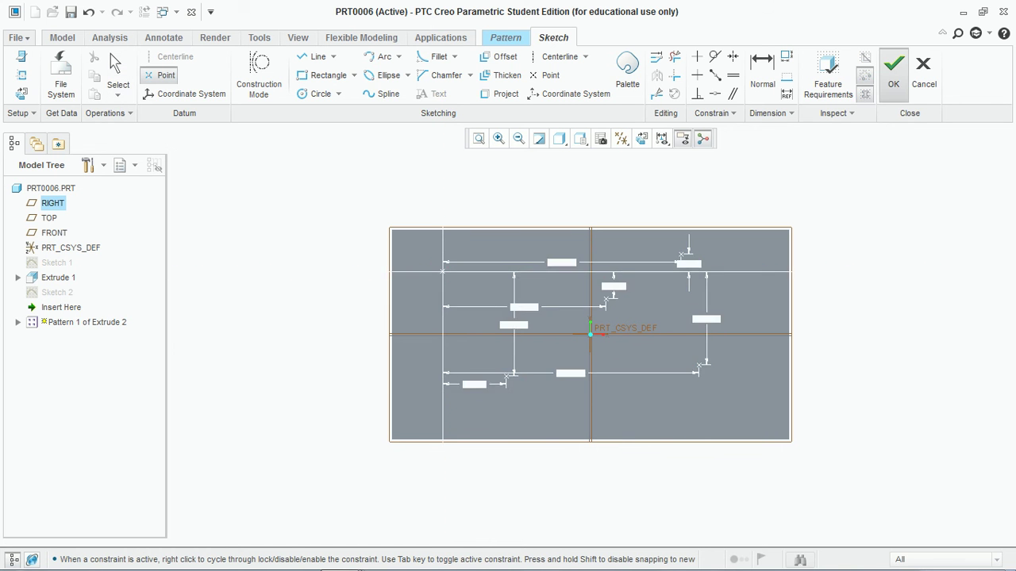
left_click(893, 71)
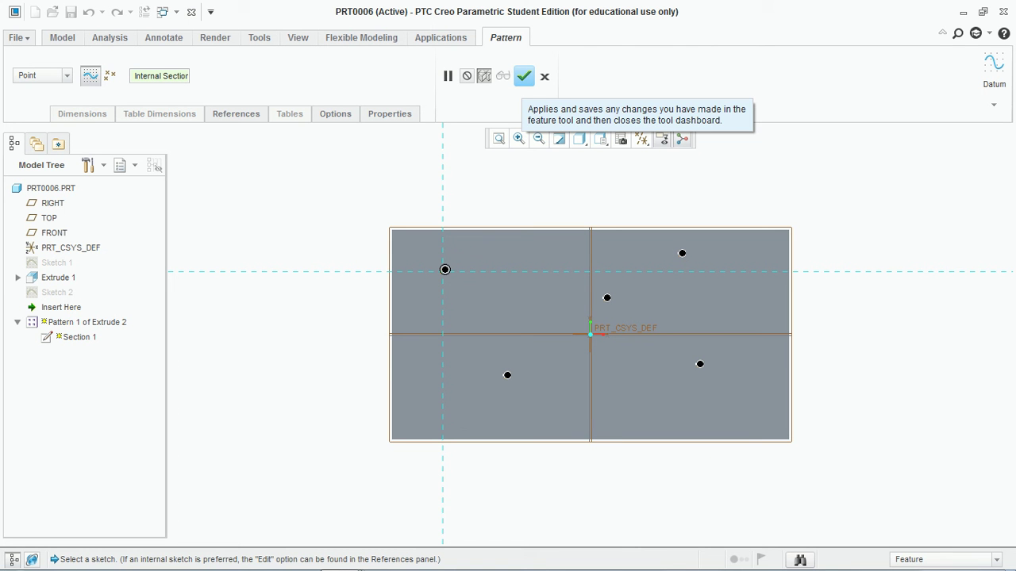
Step: Complete the point pattern of the cylinder
left_click(524, 76)
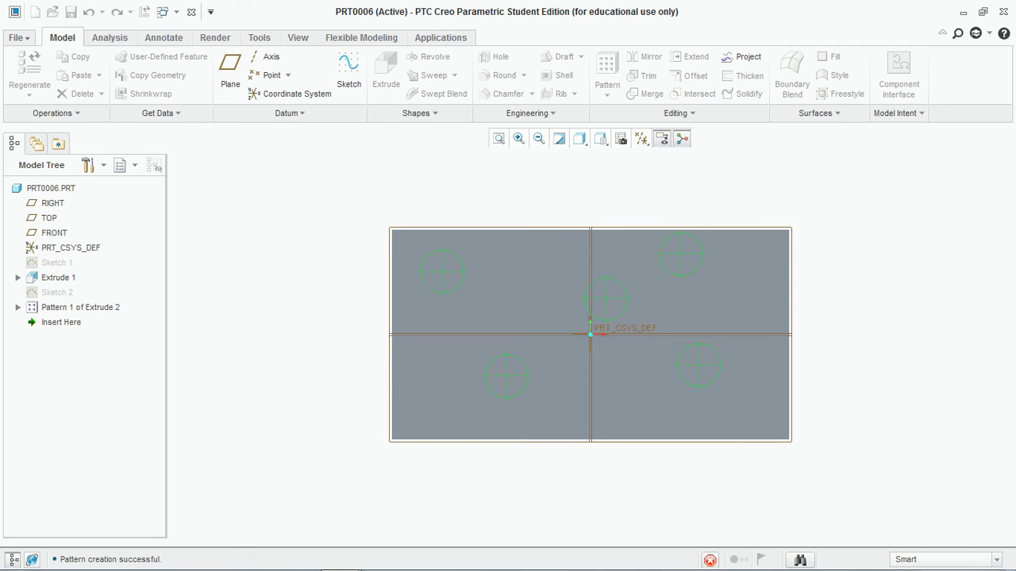
middle_click_drag(555, 381, 548, 238)
middle_click_drag(627, 314, 561, 371)
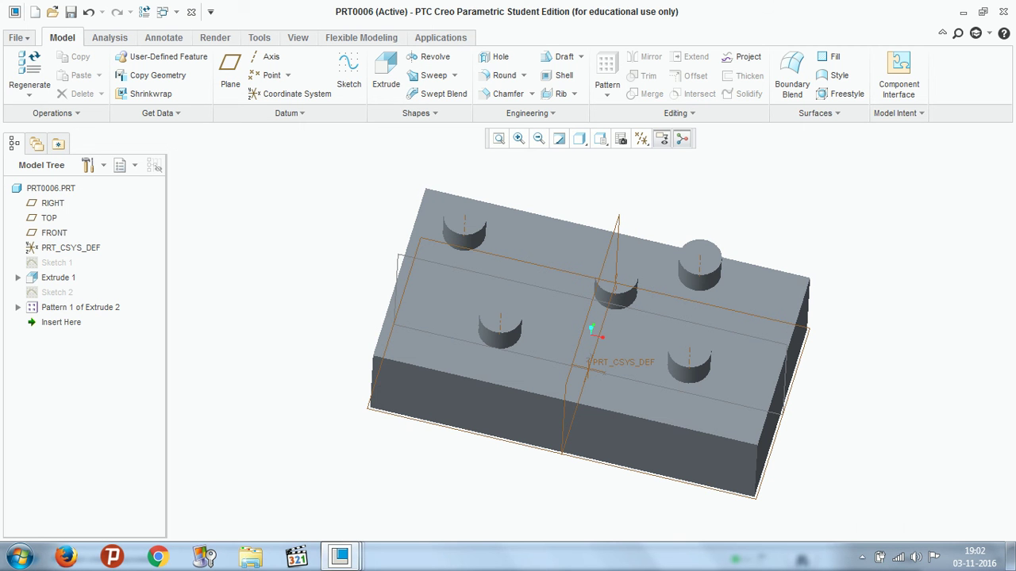
left_click(862, 557)
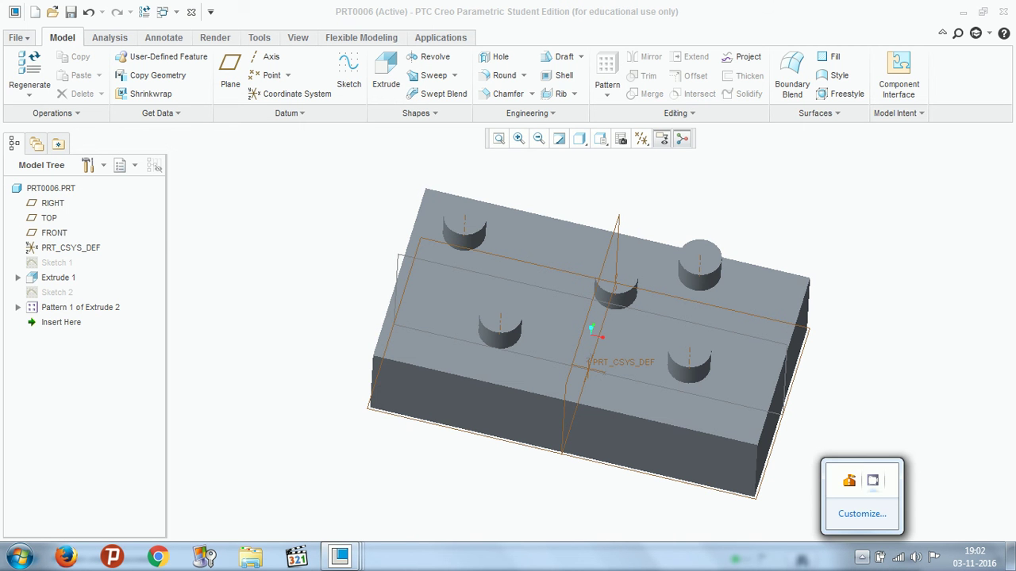
left_click(873, 480)
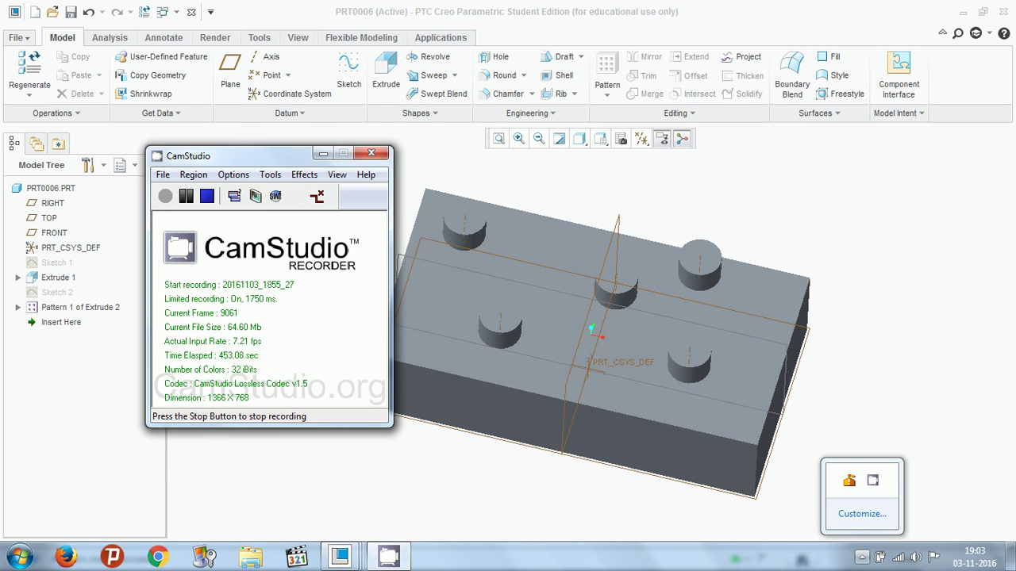